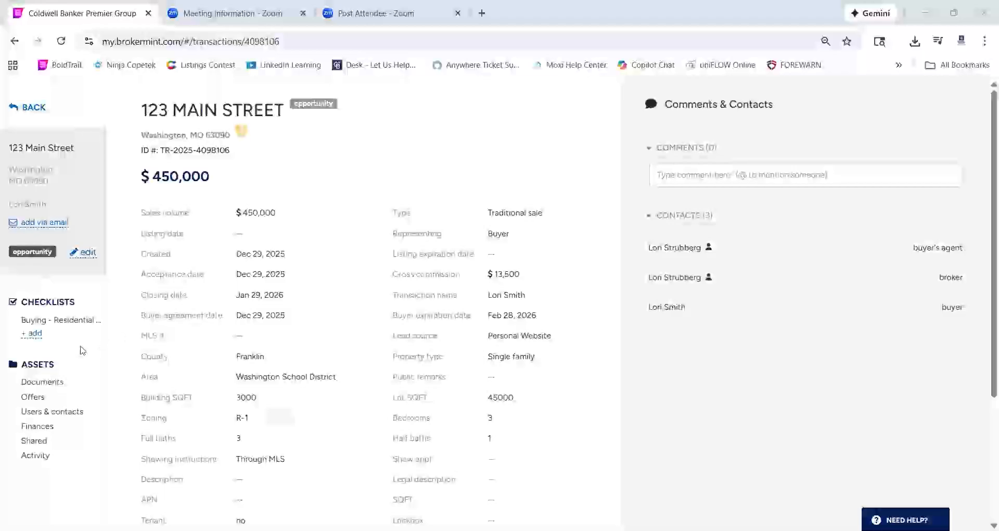
Go to the 123 Main Street transaction's Offers page and start a brand-new offer
click(51, 415)
click(582, 110)
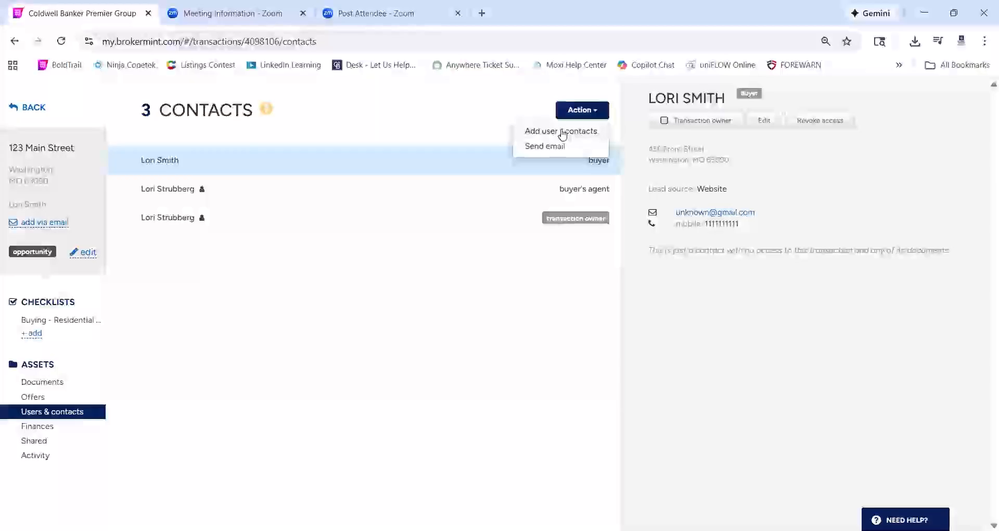
click(257, 356)
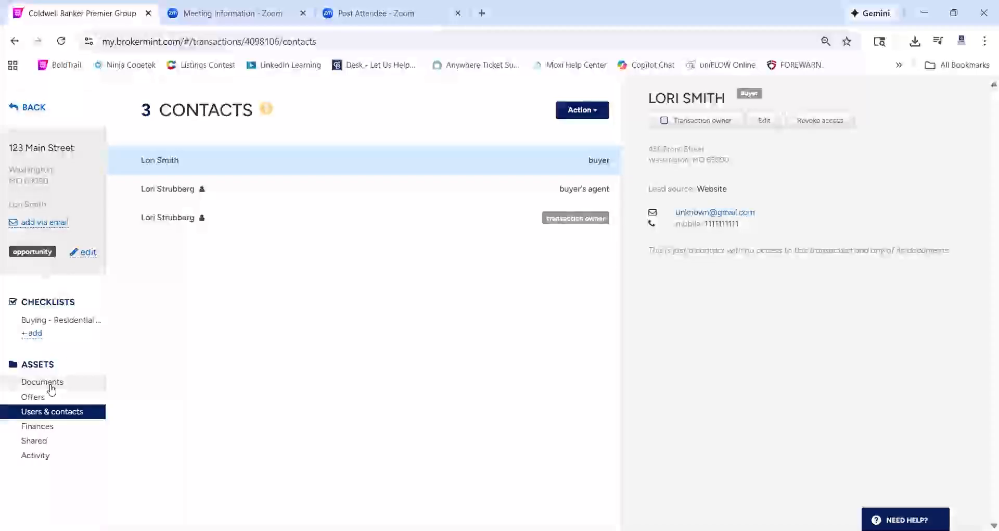
click(32, 398)
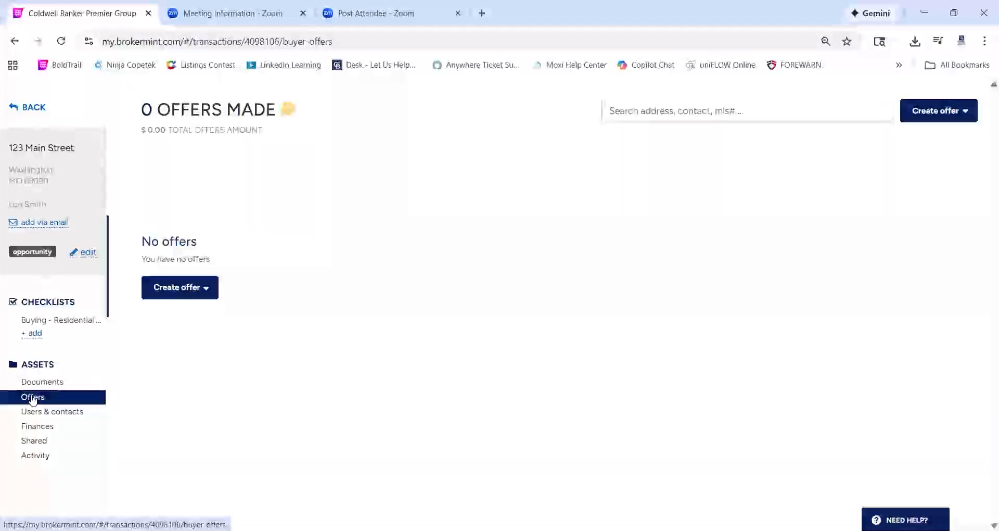
click(196, 290)
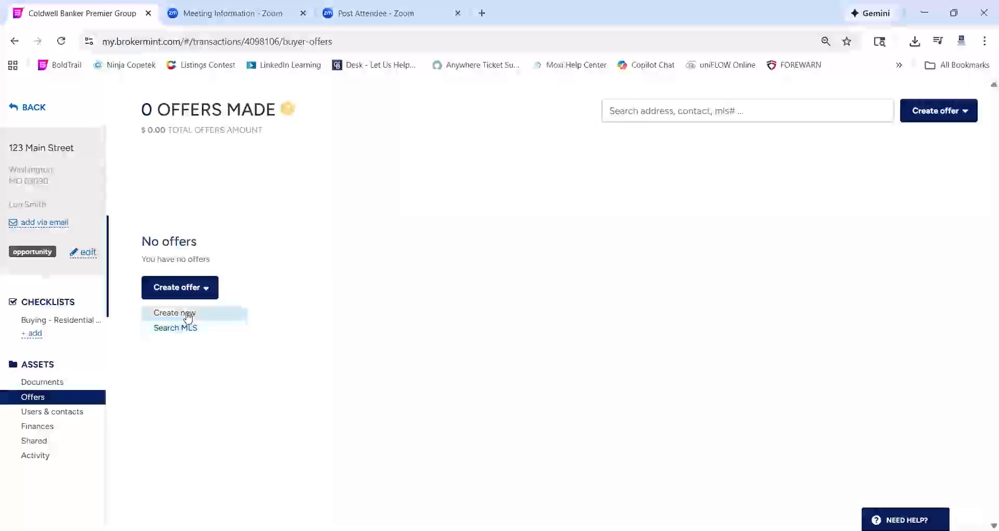
click(186, 312)
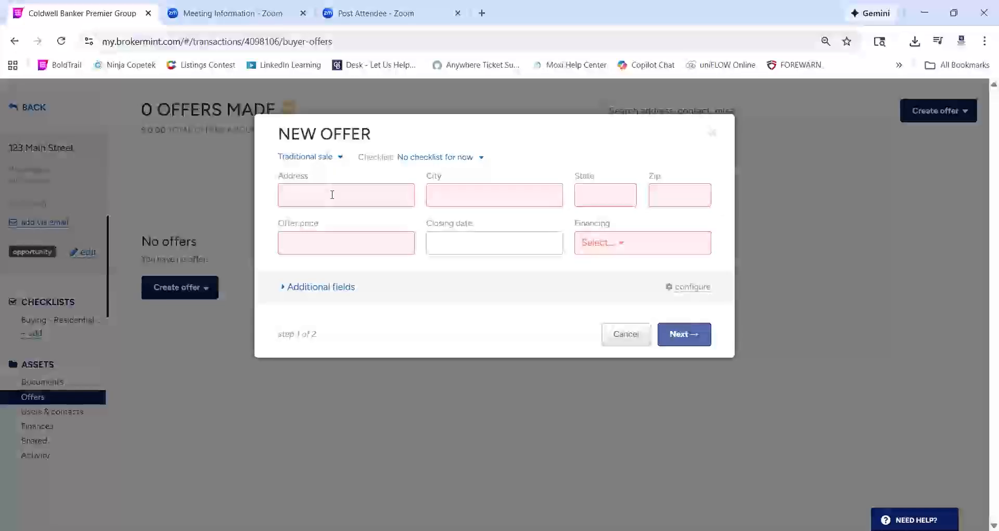
Enter the offer address 123 Main Street, Washington, MO 63090 and an offer price of 450,000
click(448, 160)
click(378, 163)
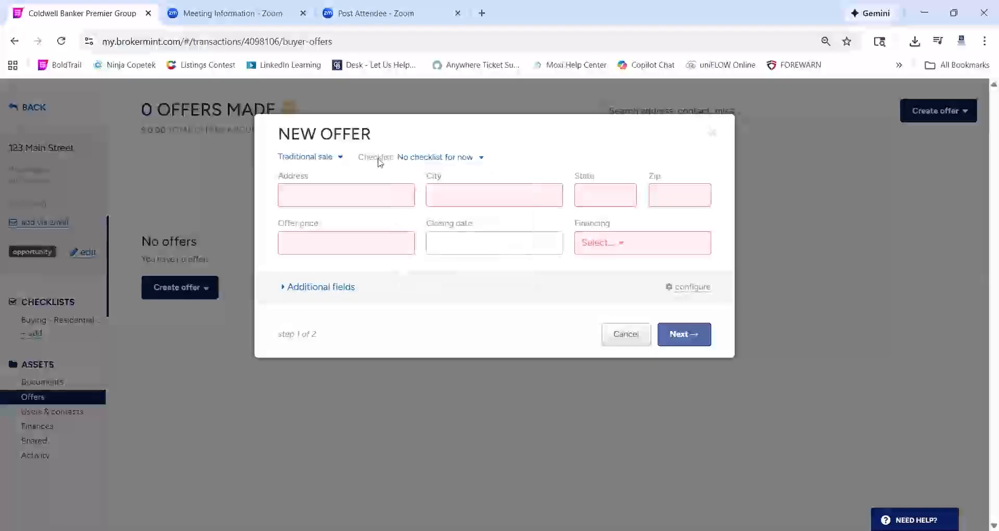
click(327, 202)
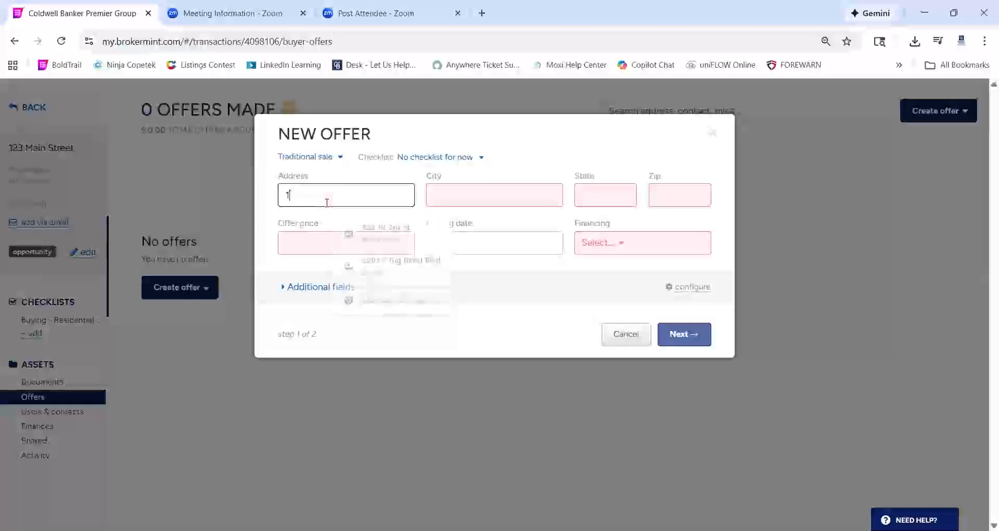
key(Tab)
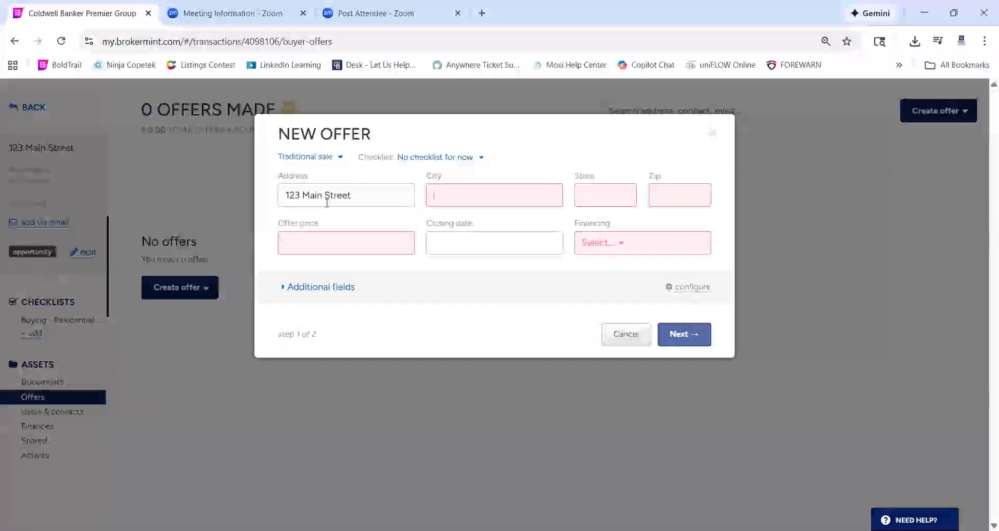
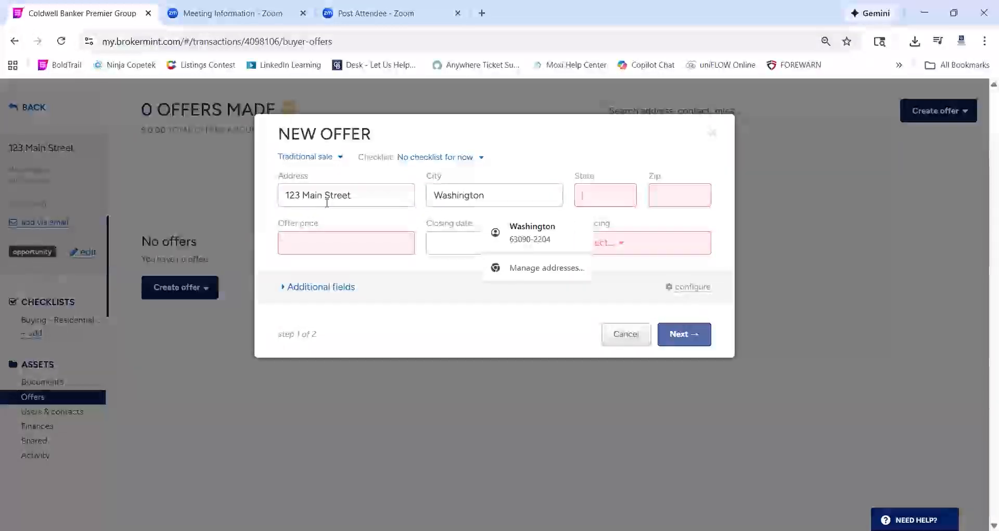
key(Tab)
key(Tab)
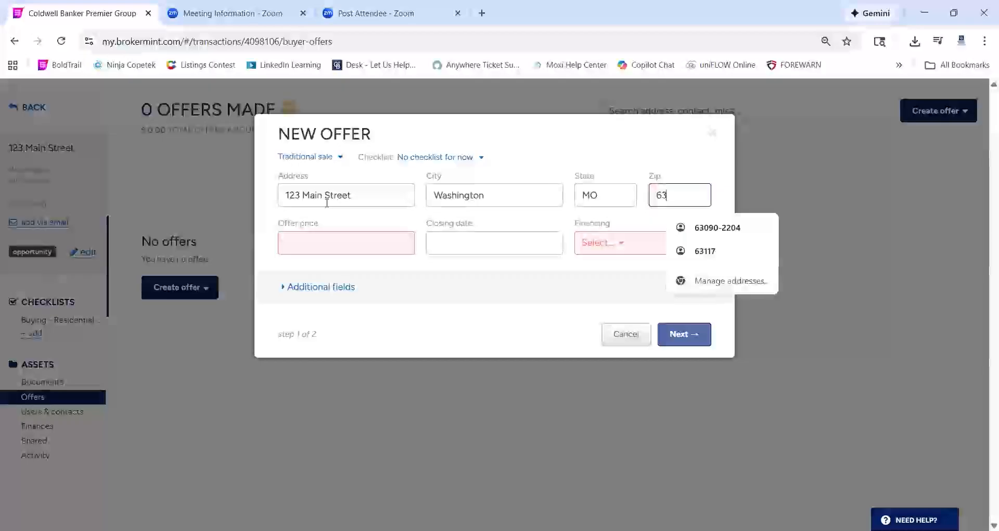
key(Tab)
key(Tab)
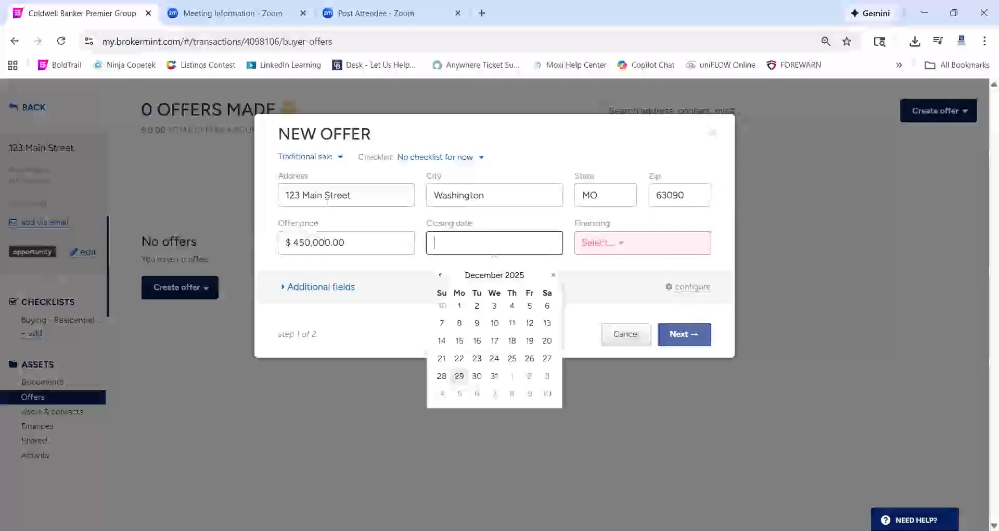
Set the closing date to Jan 29, 2026 and the financing to Cash
click(553, 275)
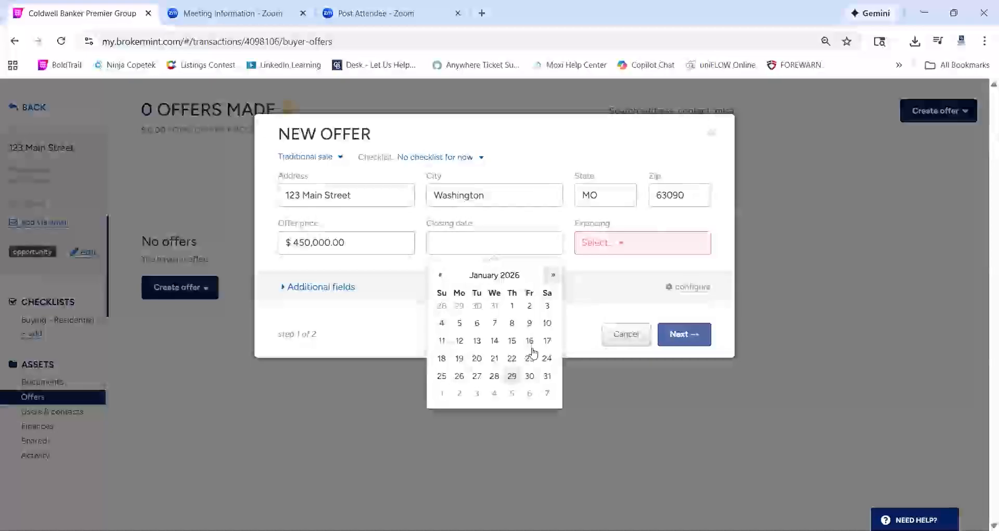
click(512, 376)
click(607, 243)
click(595, 266)
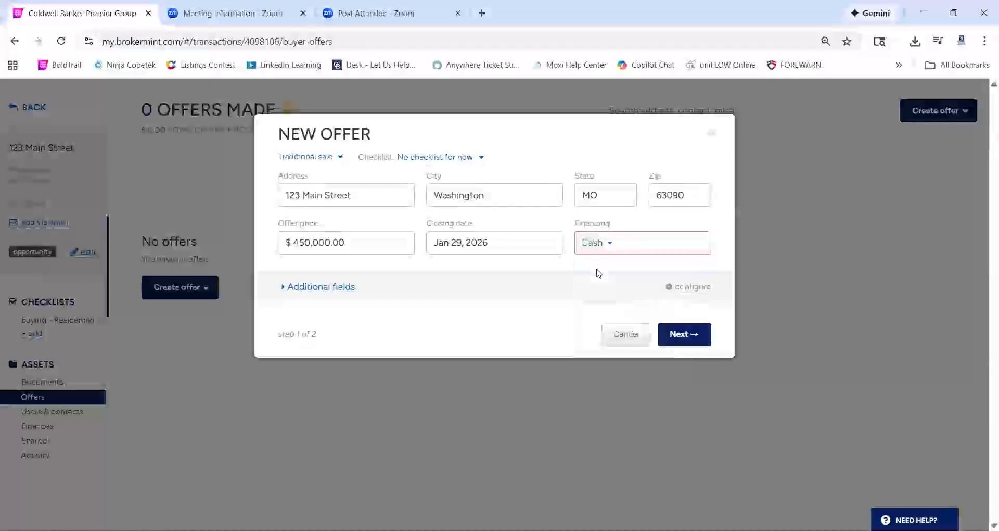
Set property type to Single family and earnest money to 4500, then continue to contacts
click(326, 288)
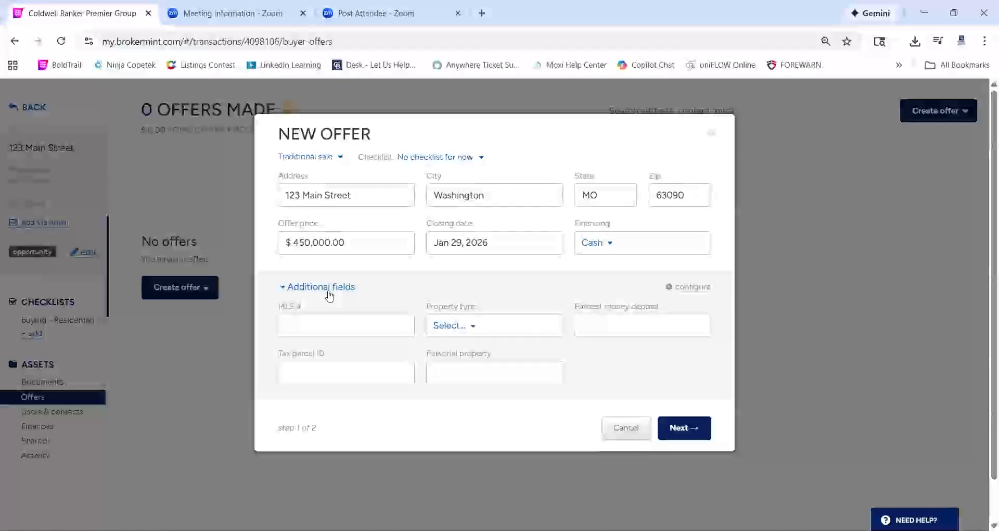
click(473, 326)
scroll(499, 481, down, 1)
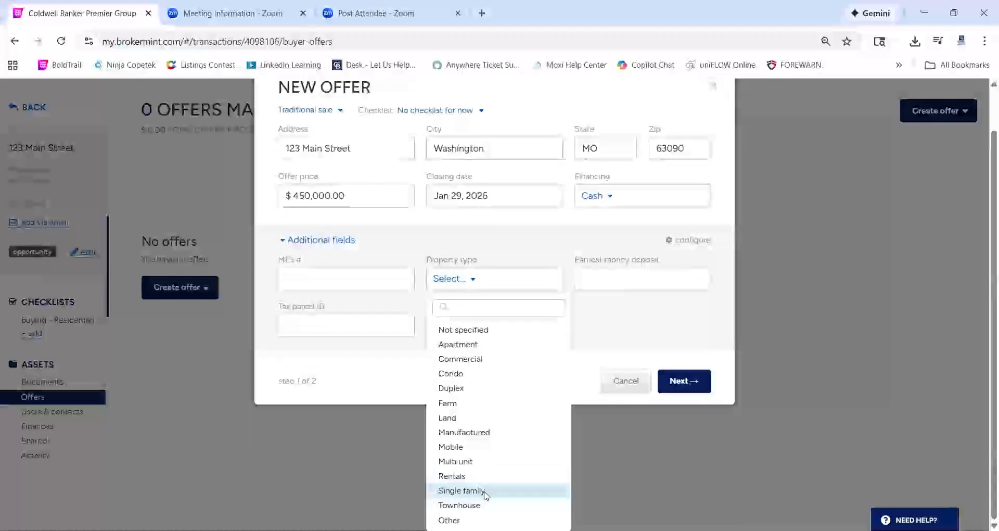
click(480, 490)
click(595, 315)
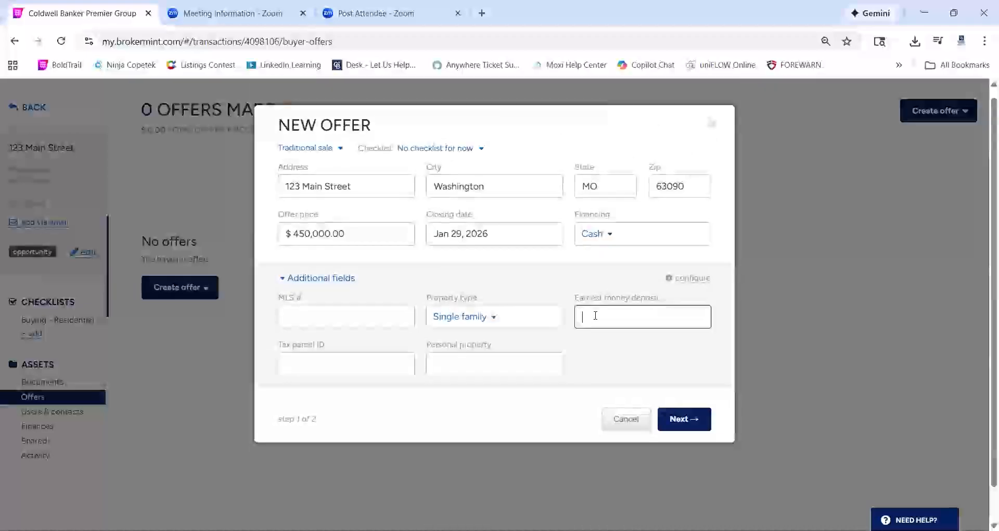
text(4500)
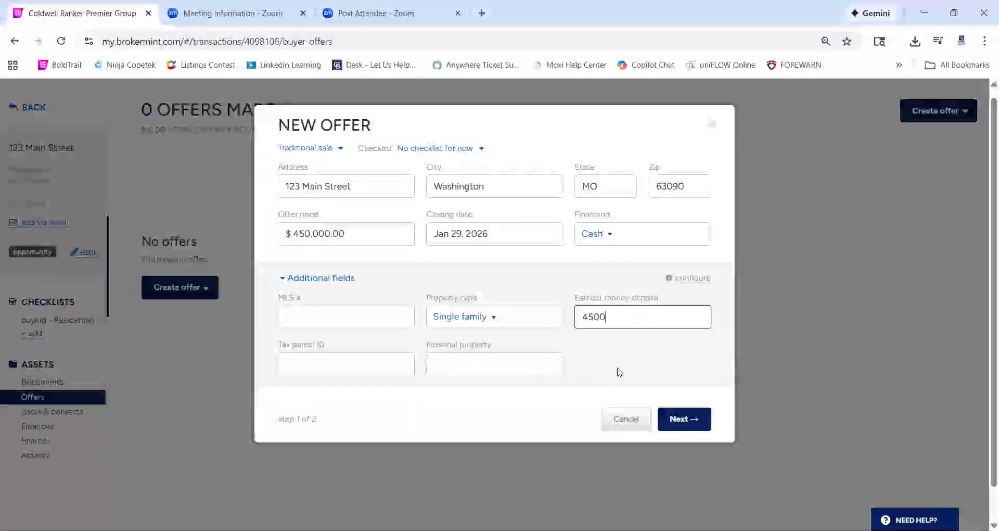
click(684, 421)
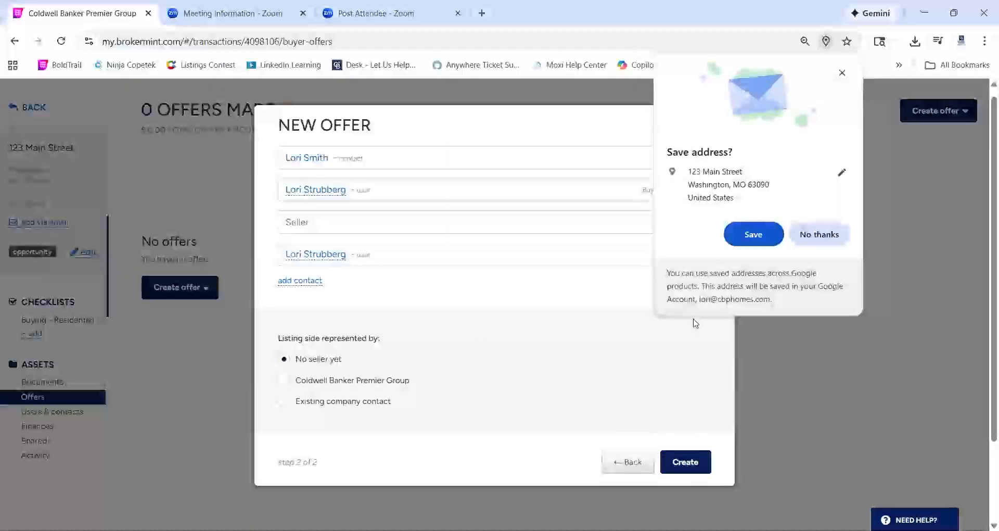
Dismiss the browser's save-address prompt and create the 123 Main Street offer
click(842, 74)
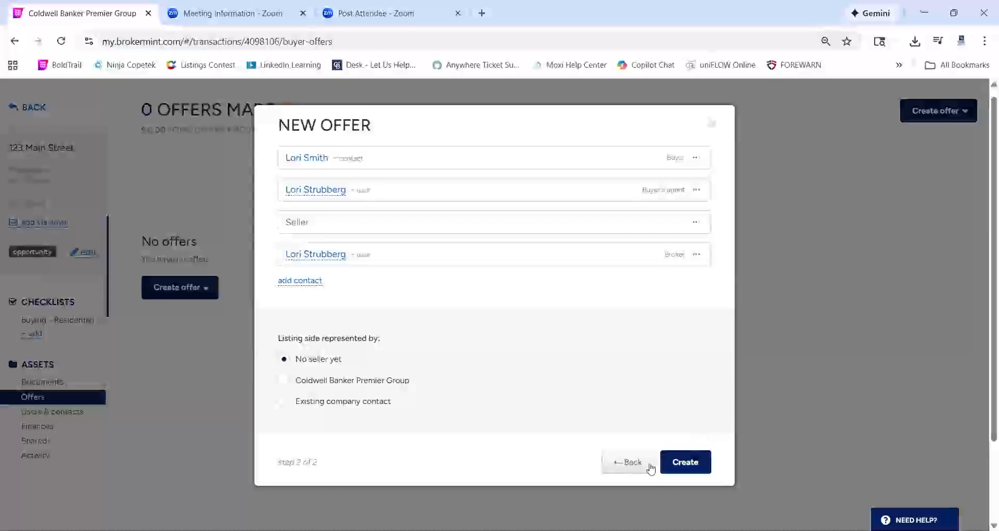
click(683, 461)
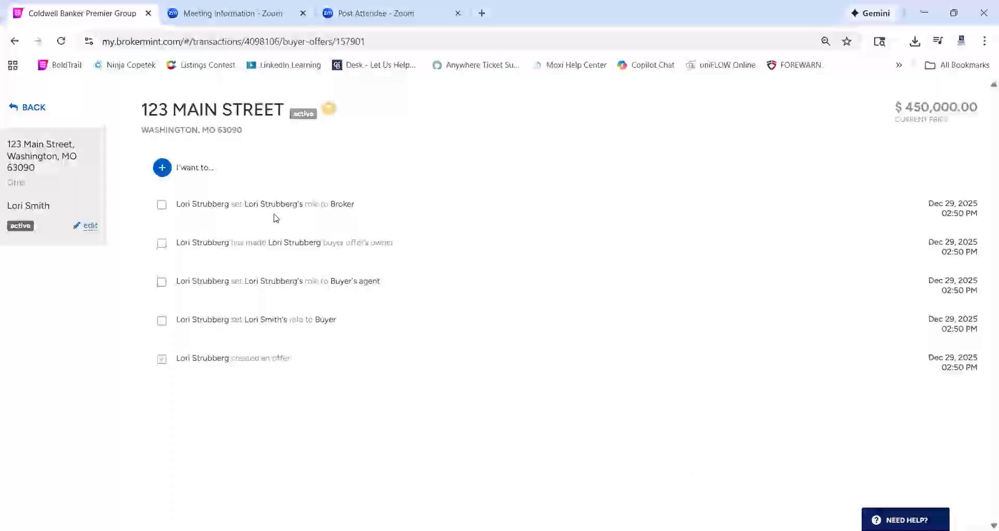
Attach the RESIDENTIAL SALE CONTRACT PACKAGE checklist to the 123 Main Street offer
click(162, 167)
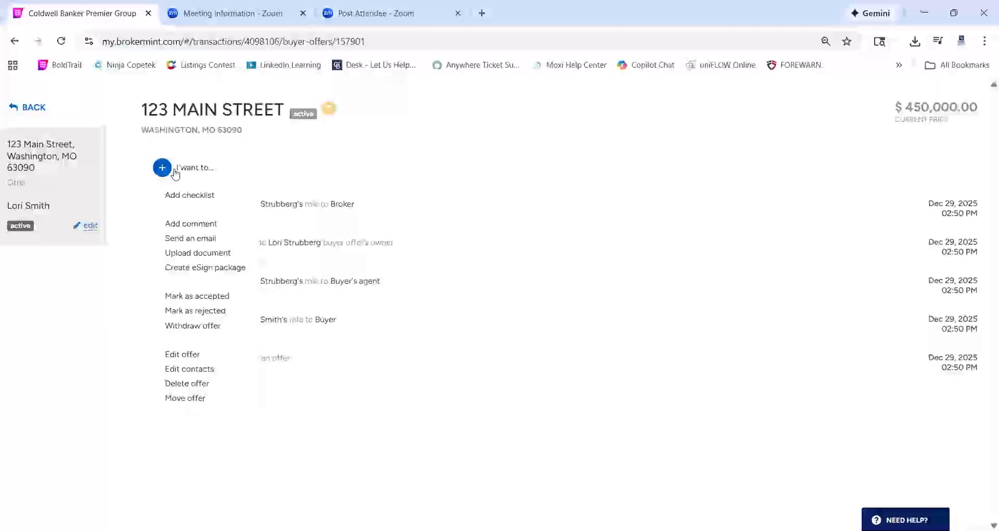
click(192, 195)
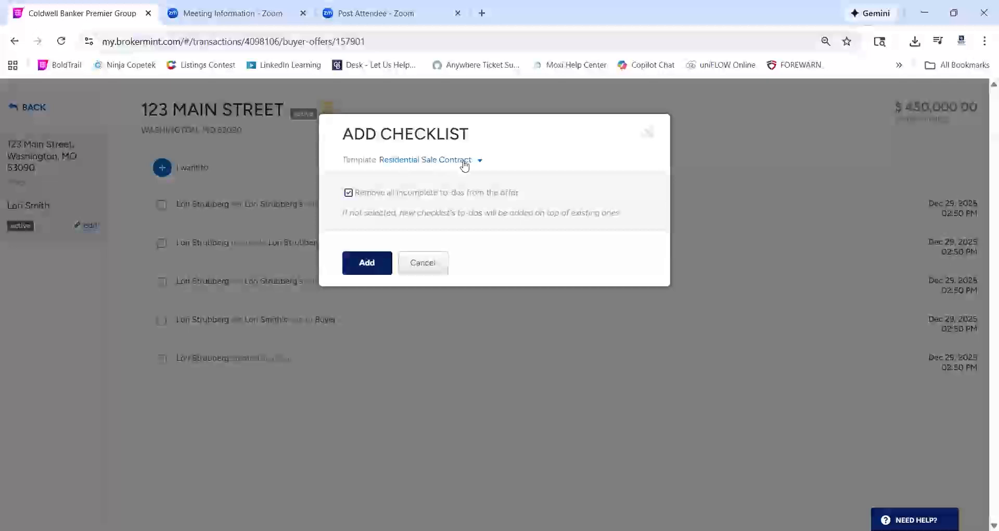
click(368, 263)
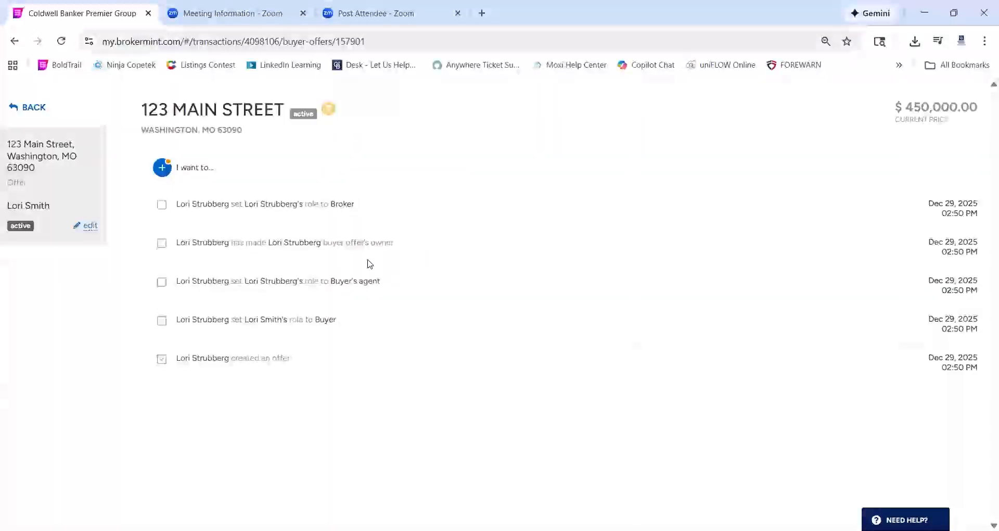
click(163, 168)
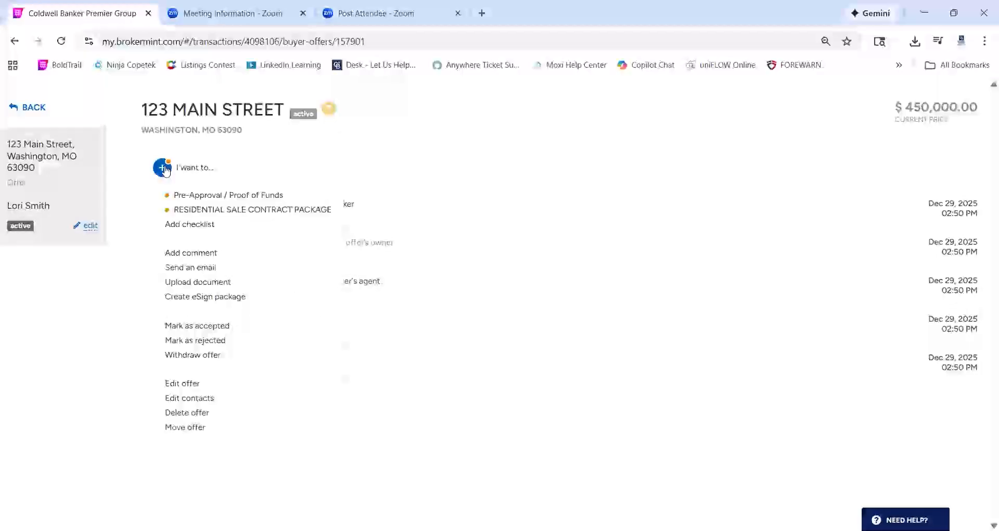
click(242, 210)
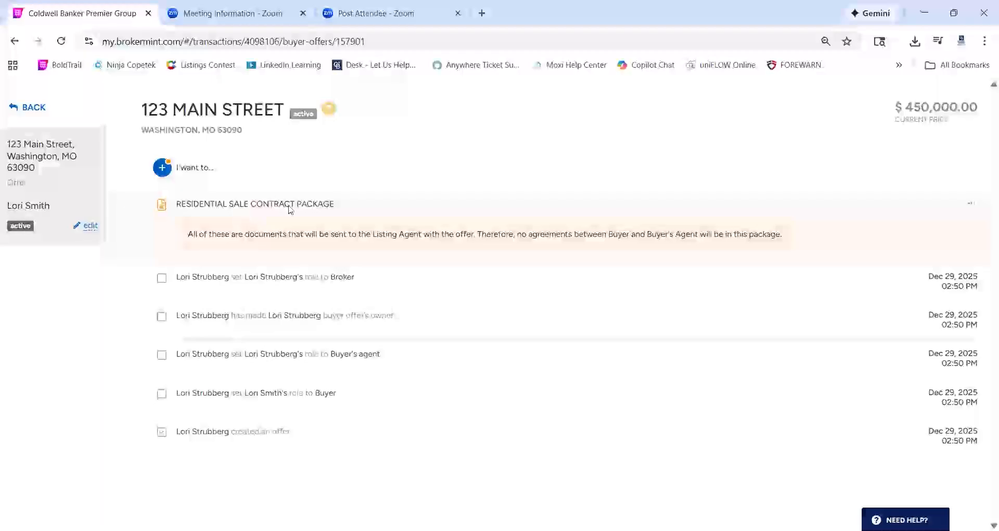
Remove the 2046 Appraisal Rider from the package's forms and open the form library
click(163, 206)
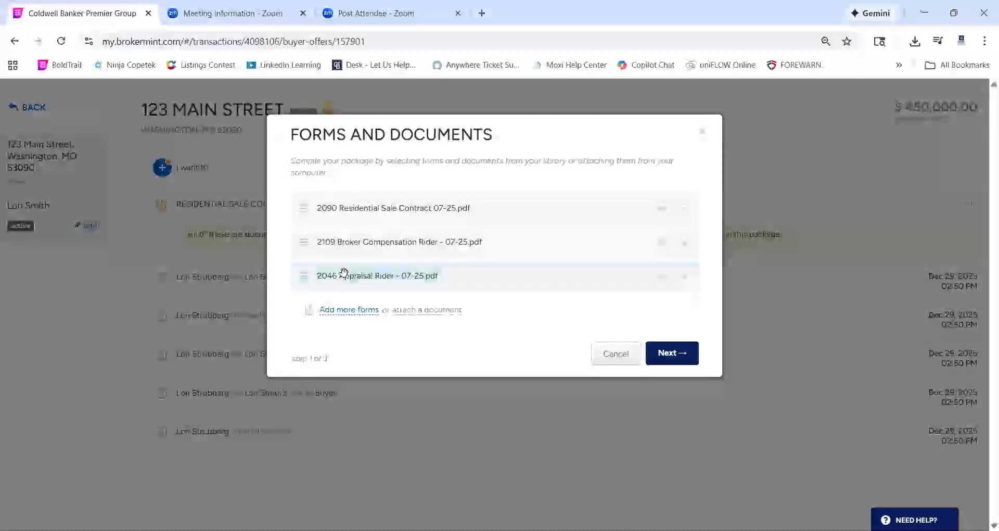
click(684, 277)
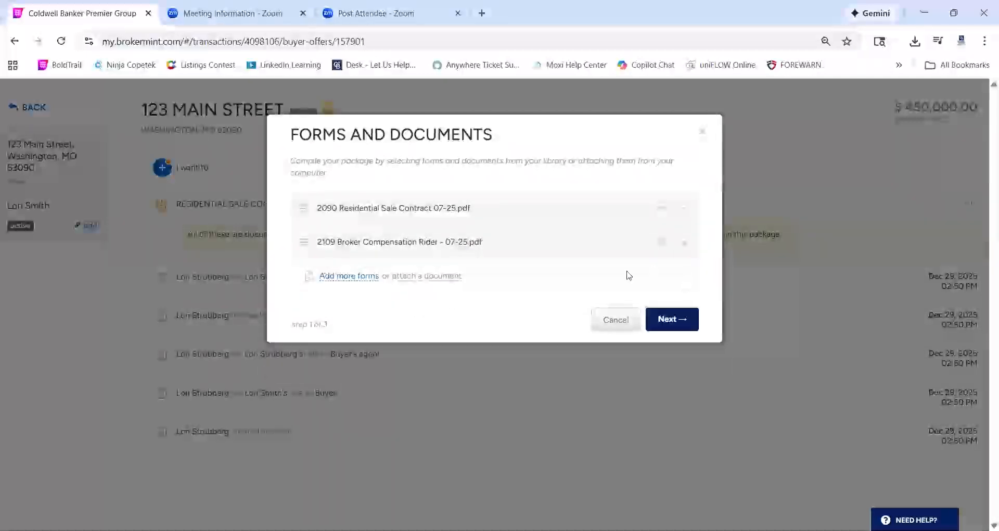
click(368, 276)
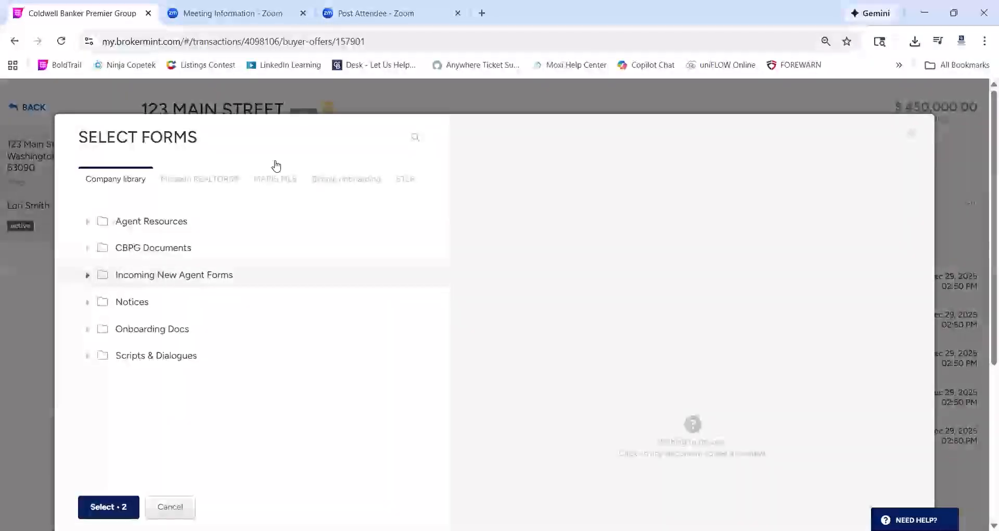
In the STLR library, search for FHA and select the 2135fha FHA Loan Provision Rider
click(401, 182)
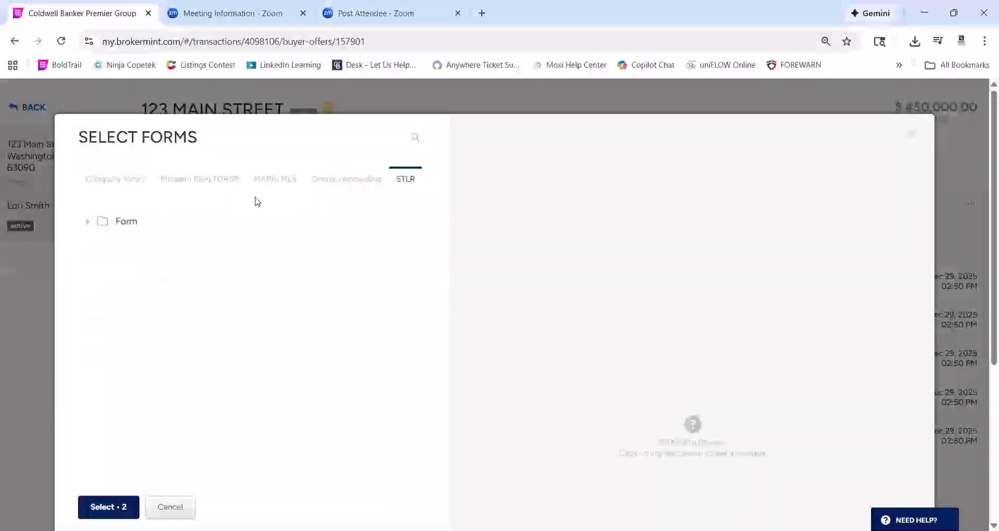
click(415, 139)
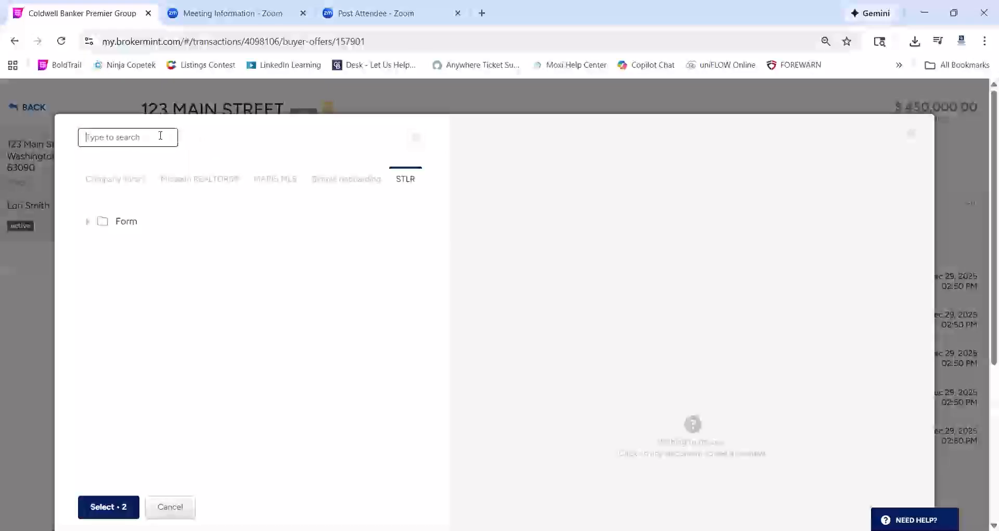
text(apprai)
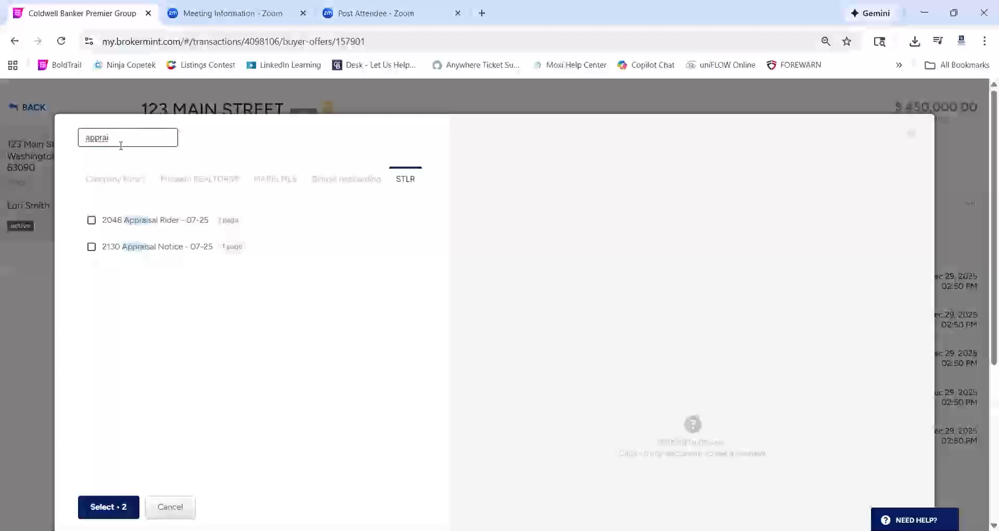
key(ctrl+a)
click(2, 161)
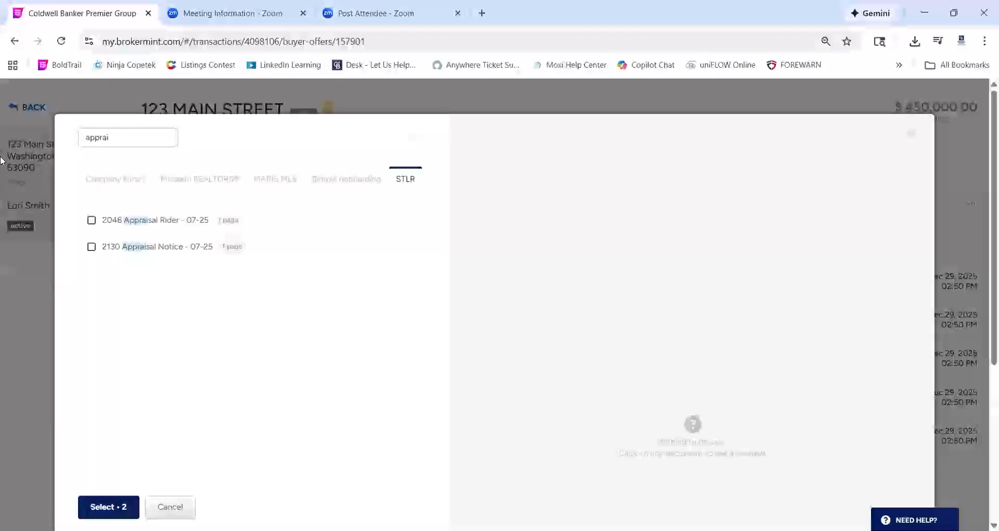
click(107, 137)
key(BackSpace)
key(BackSpace)
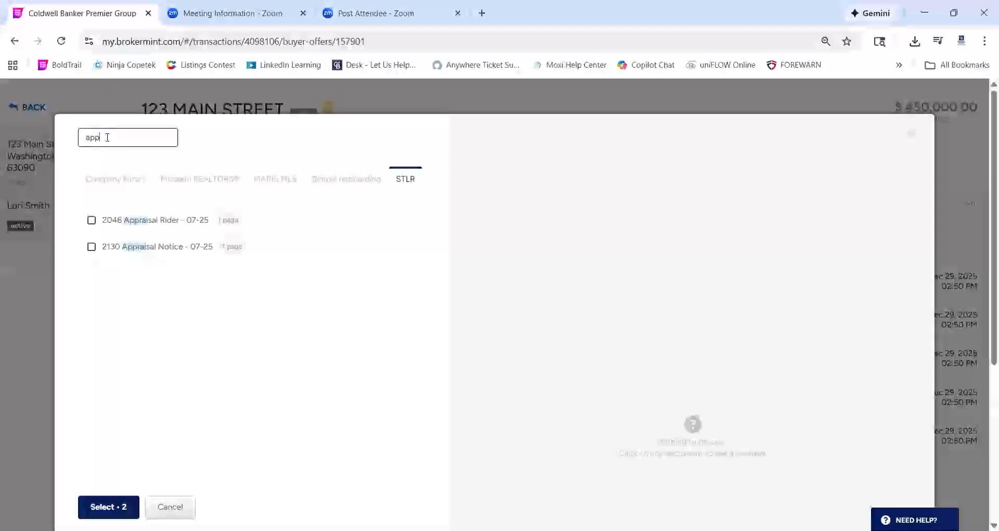
key(BackSpace)
text(FHA)
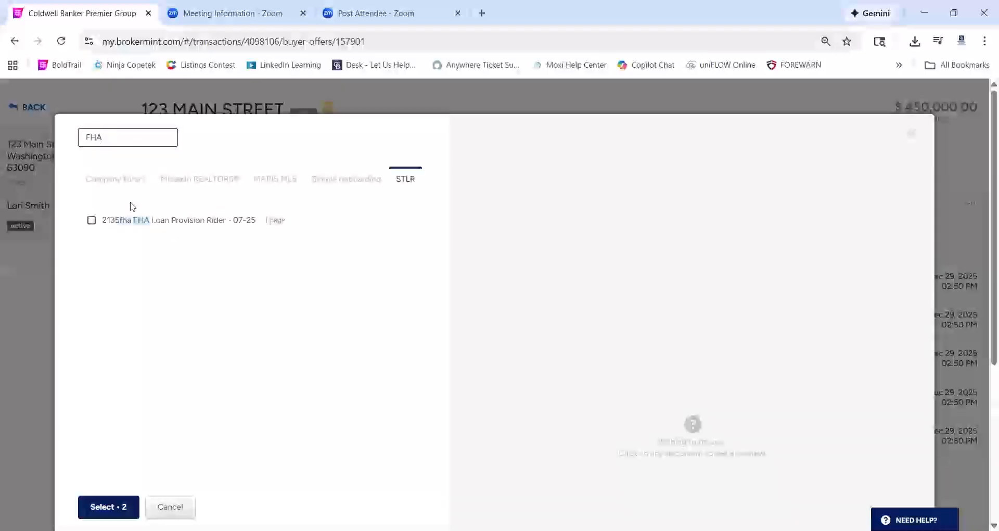
click(91, 220)
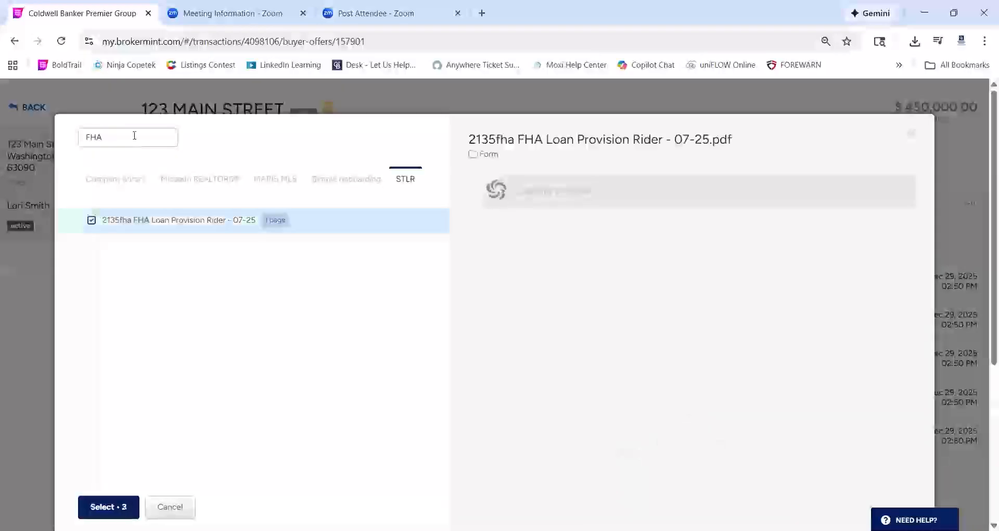
Search for Back, select the 2120 Back-up Contract Rider, and add all four forms
drag(133, 134, 7, 128)
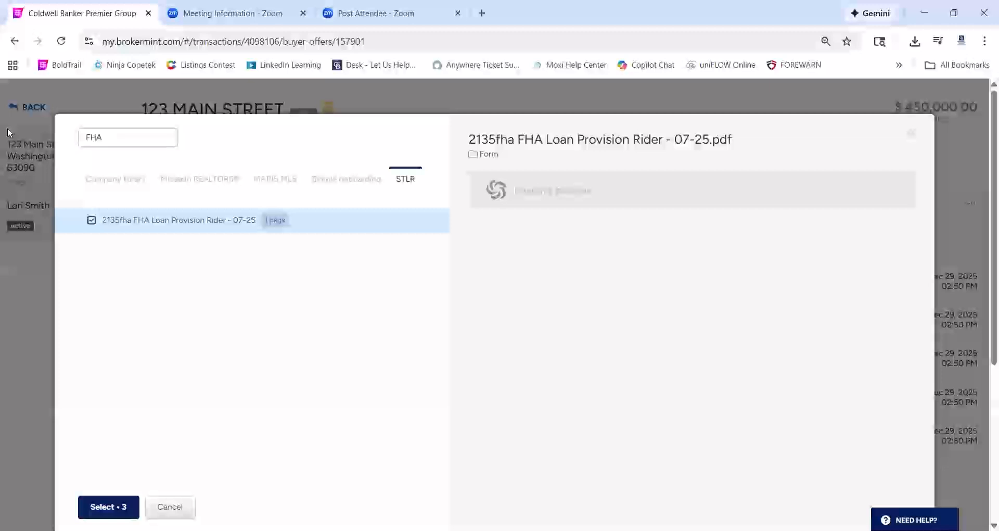
drag(143, 145, 6, 136)
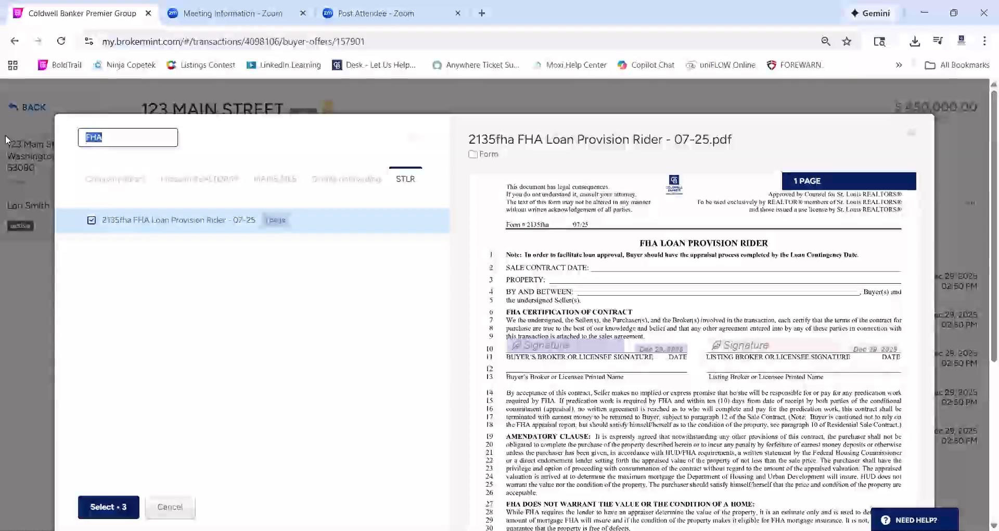
text(BAck)
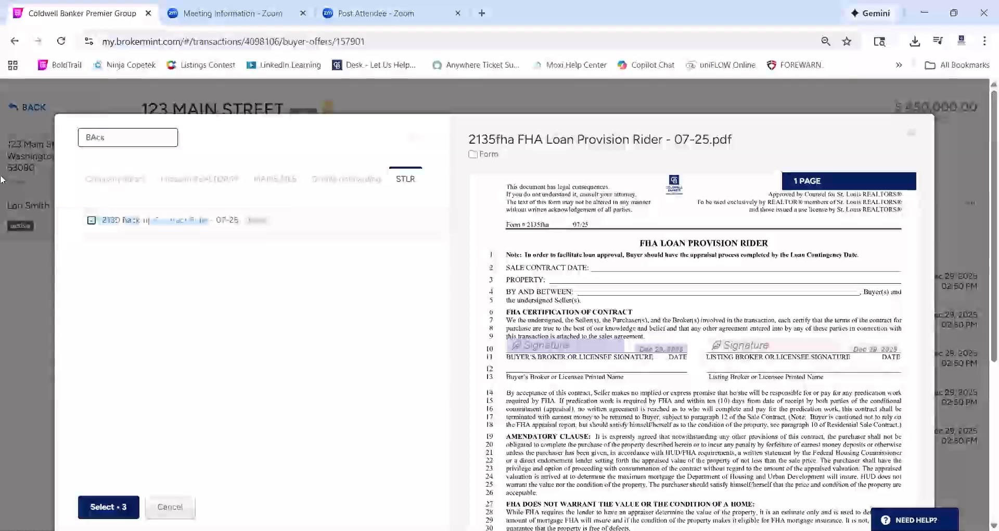
click(91, 219)
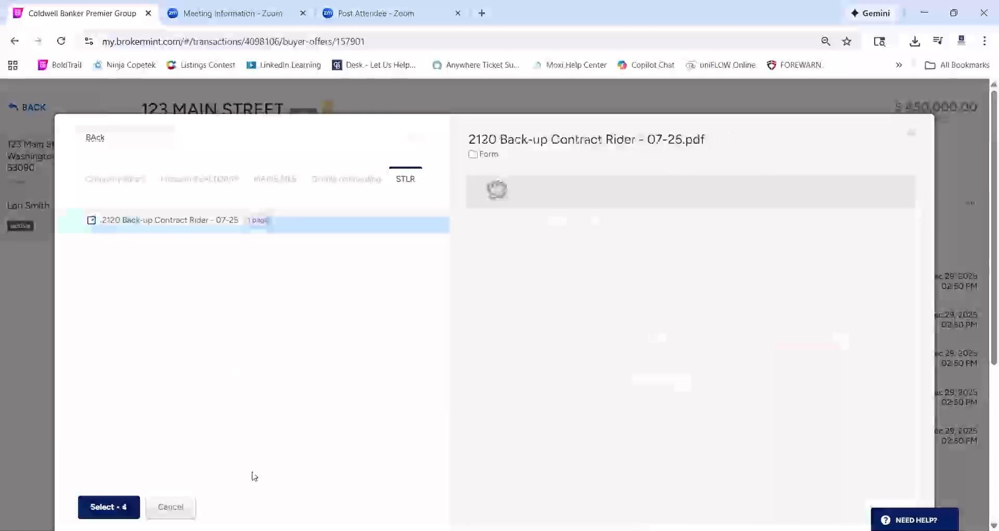
click(107, 505)
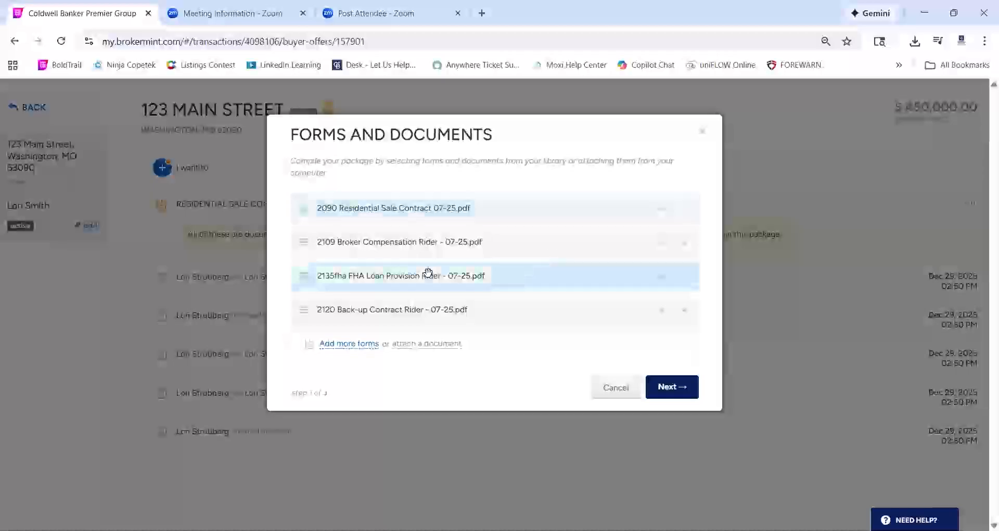
Drop the FHA Loan Provision Rider and confirm signers to open the 2090 Residential Sale Contract
click(683, 276)
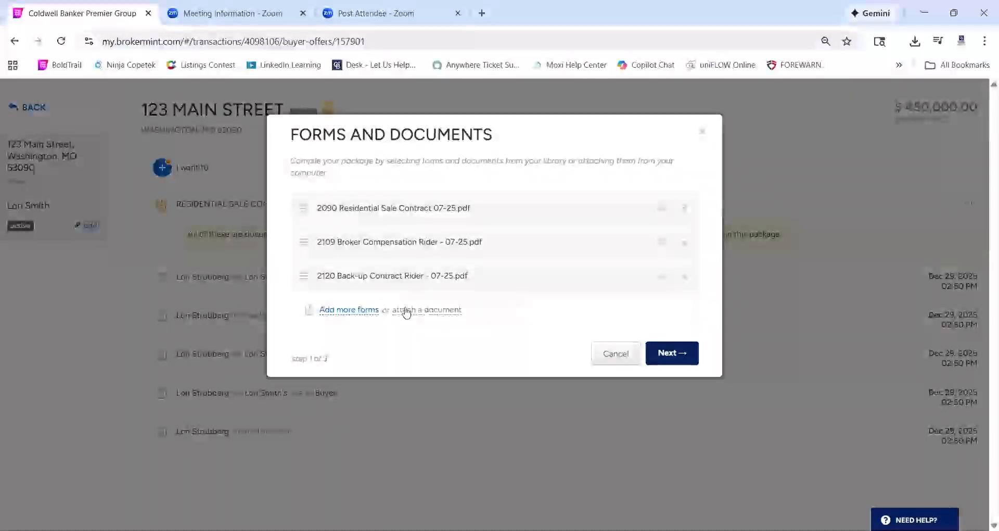
click(676, 354)
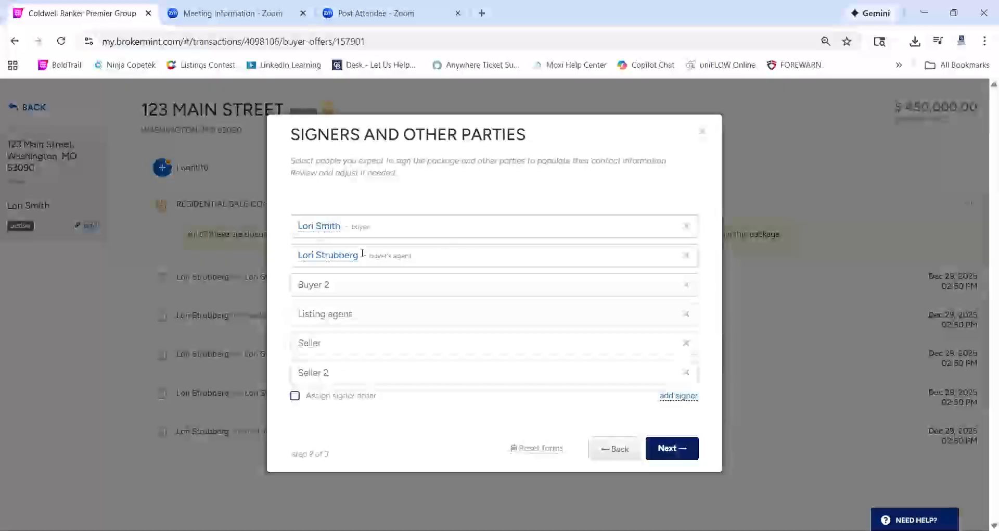
click(673, 446)
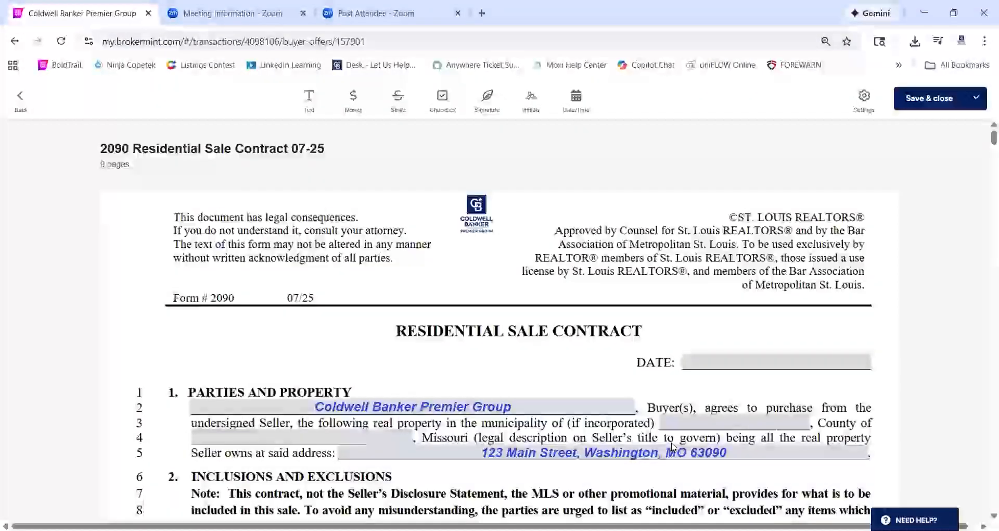
Replace Coldwell Banker Premier Group in the line 2 buyer field with the buyer's full name
scroll(673, 446, down, 2)
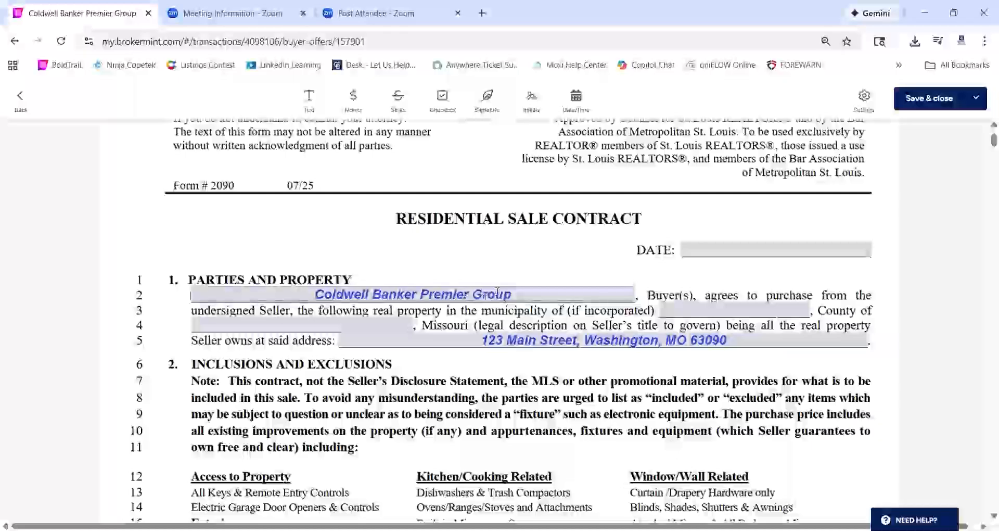
mouse_move(458, 295)
mouse_down()
mouse_move(286, 295)
mouse_move(445, 303)
mouse_up()
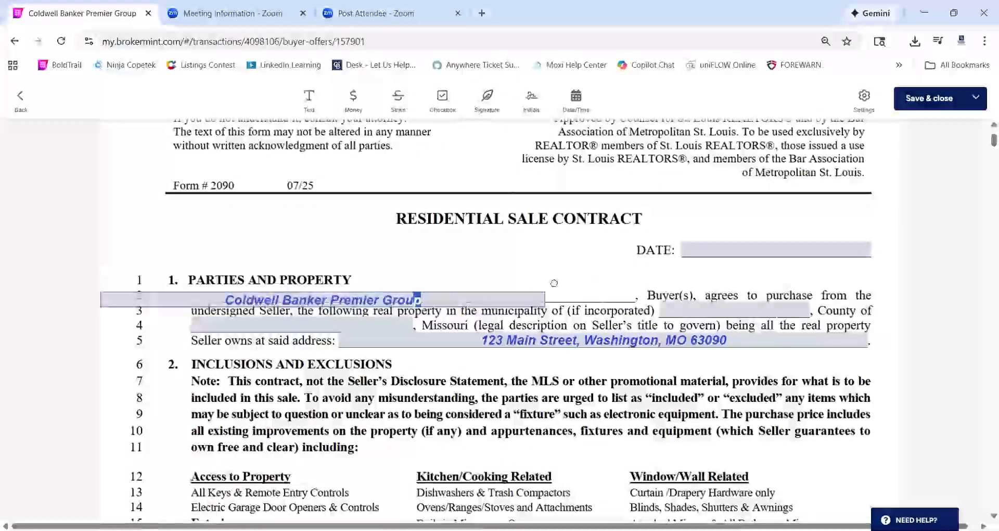
drag(538, 289, 534, 293)
click(526, 293)
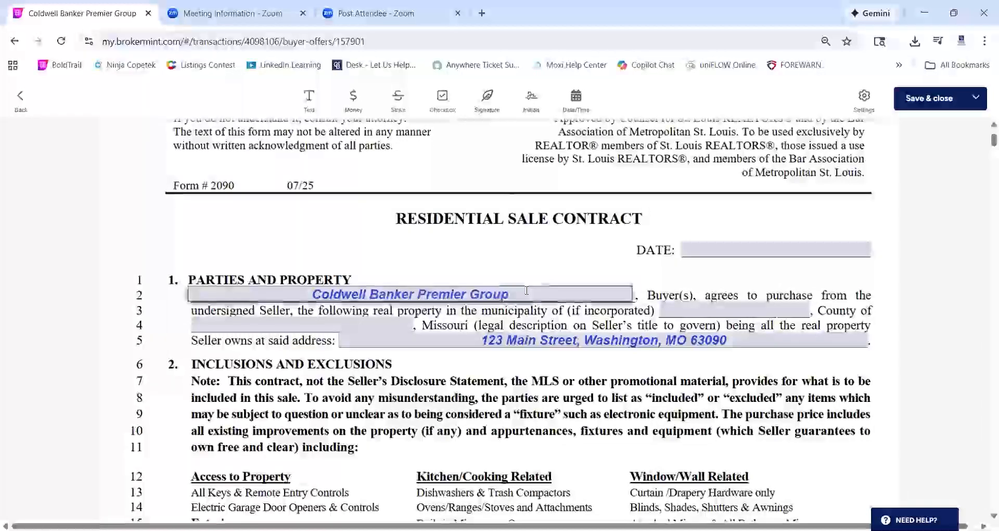
click(526, 289)
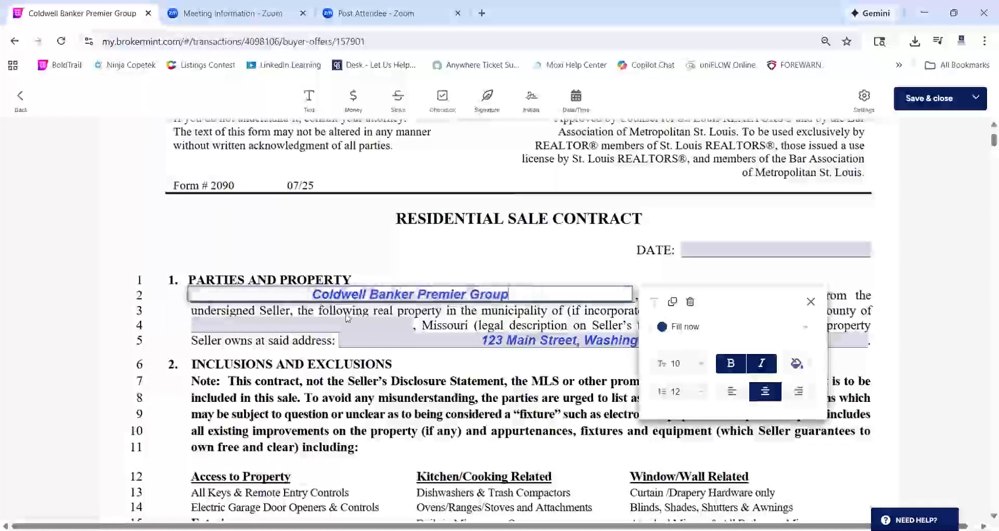
drag(526, 290, 247, 297)
key(BackSpace)
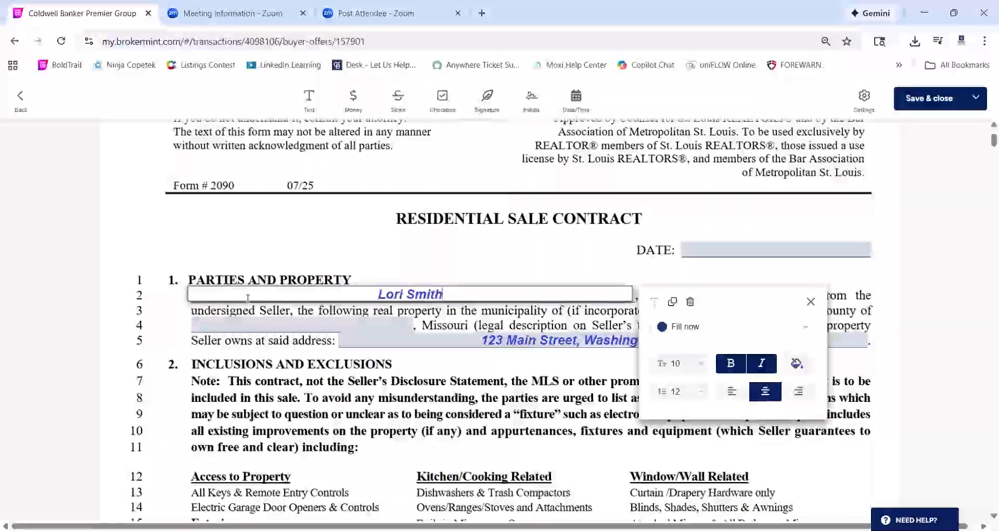
click(489, 252)
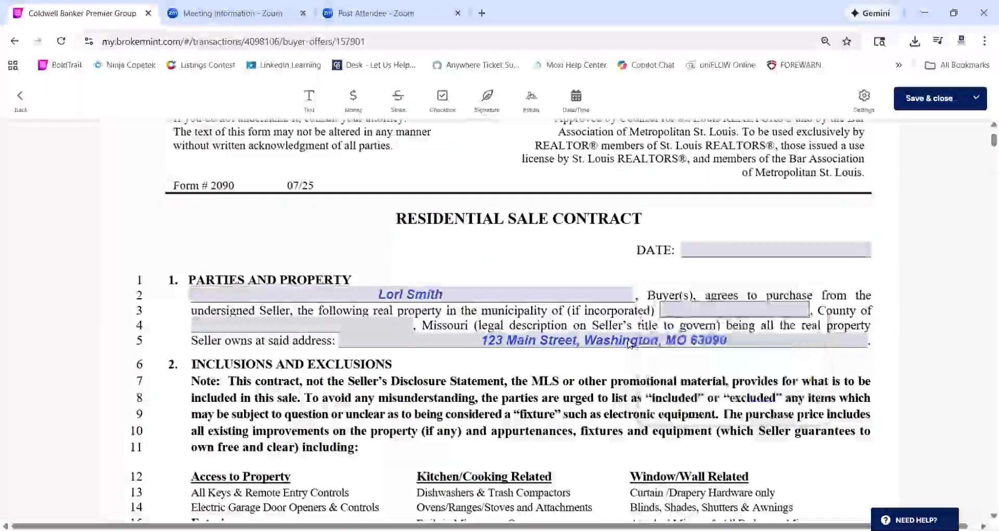
Scroll down to the blank space after the last rider in the contract package
scroll(629, 343, down, 10)
scroll(630, 344, down, 20)
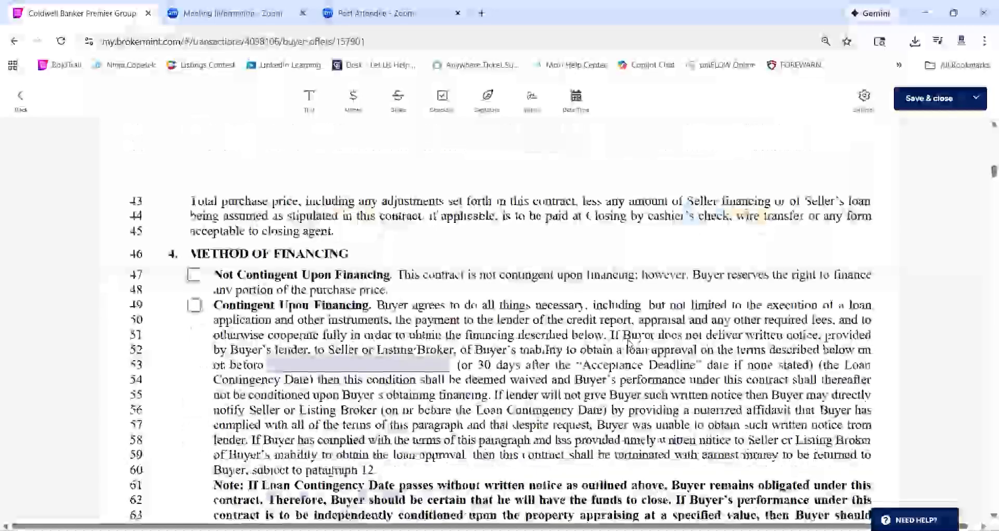
scroll(629, 344, down, 20)
scroll(630, 343, down, 20)
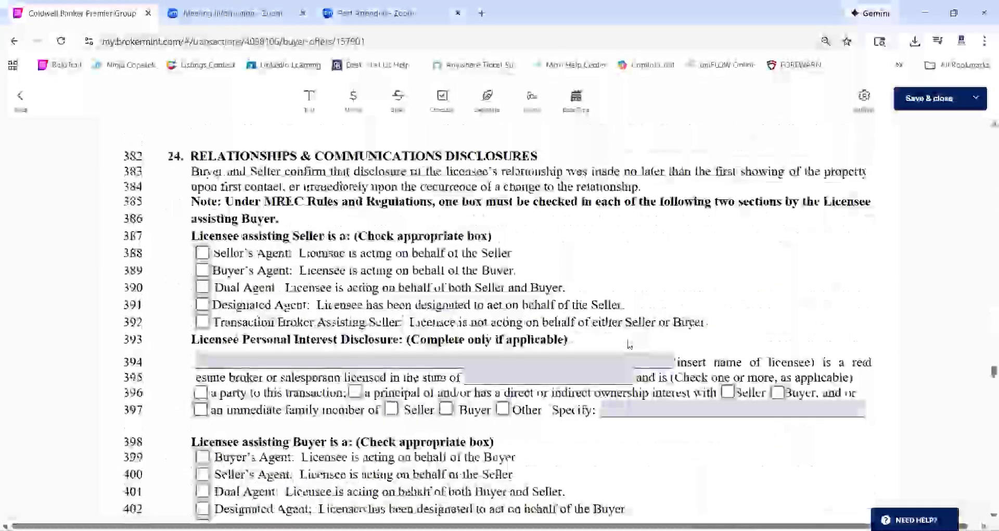
scroll(628, 345, down, 20)
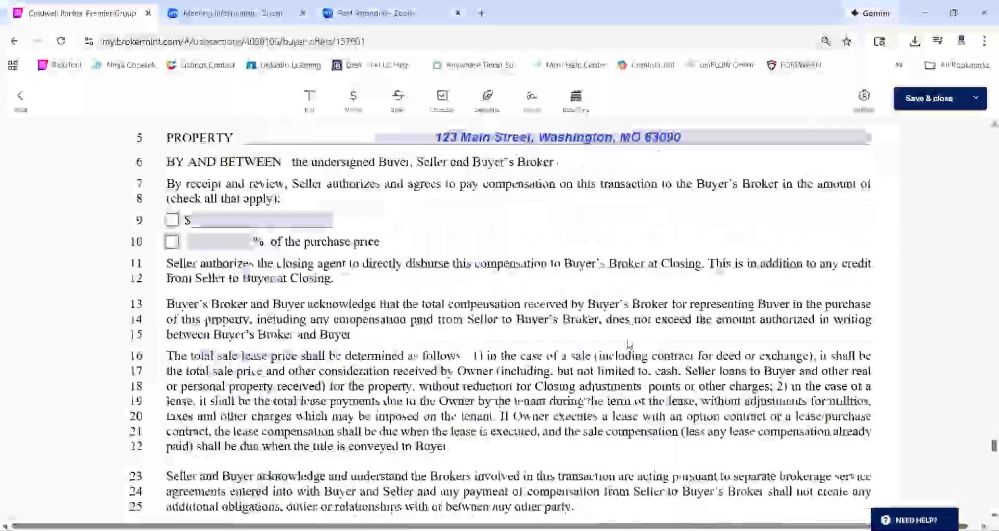
scroll(628, 344, down, 15)
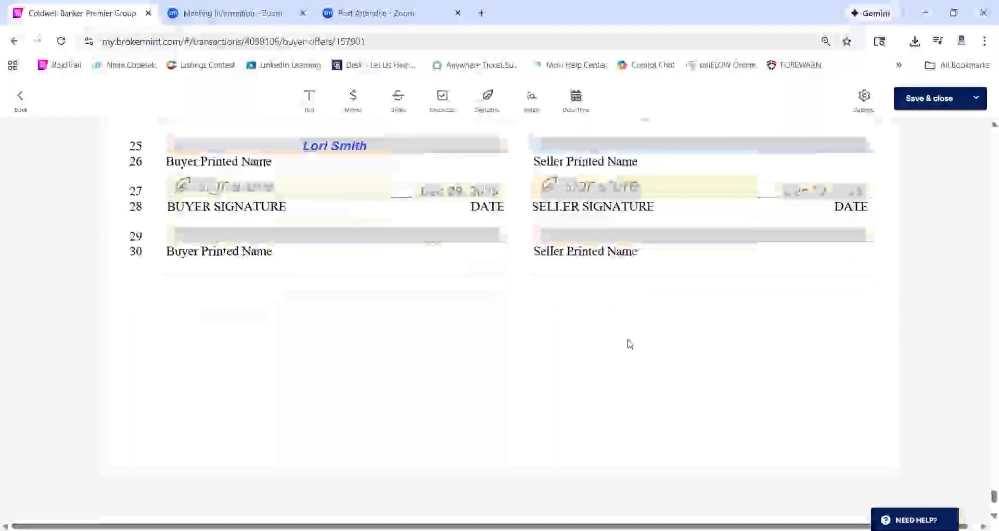
scroll(628, 342, down, 5)
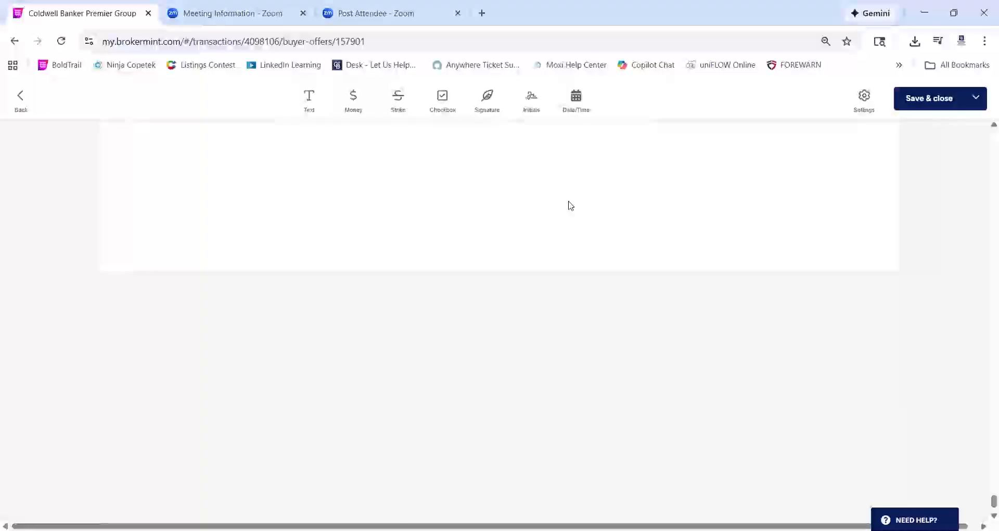
Draw a new text field on the blank final page and fill it with the buyer's full name
click(309, 96)
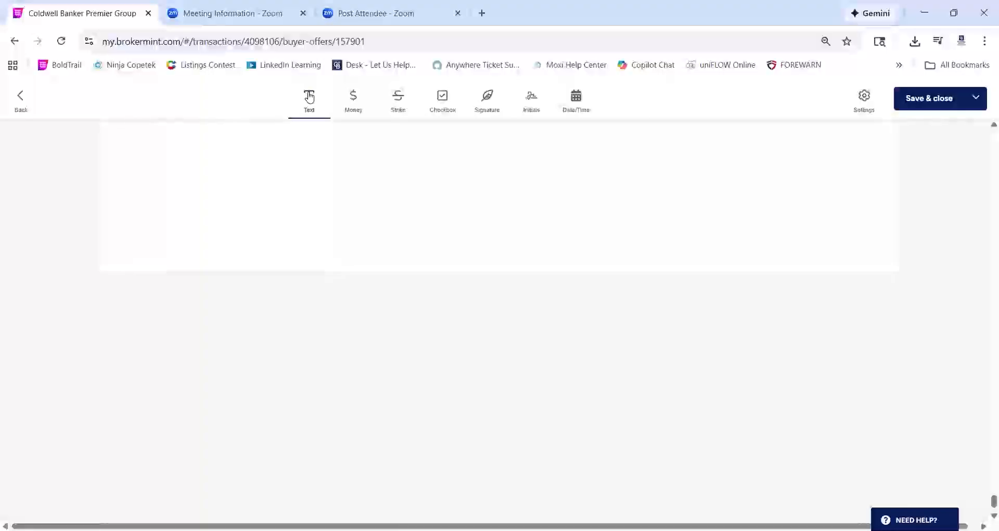
drag(184, 174, 475, 205)
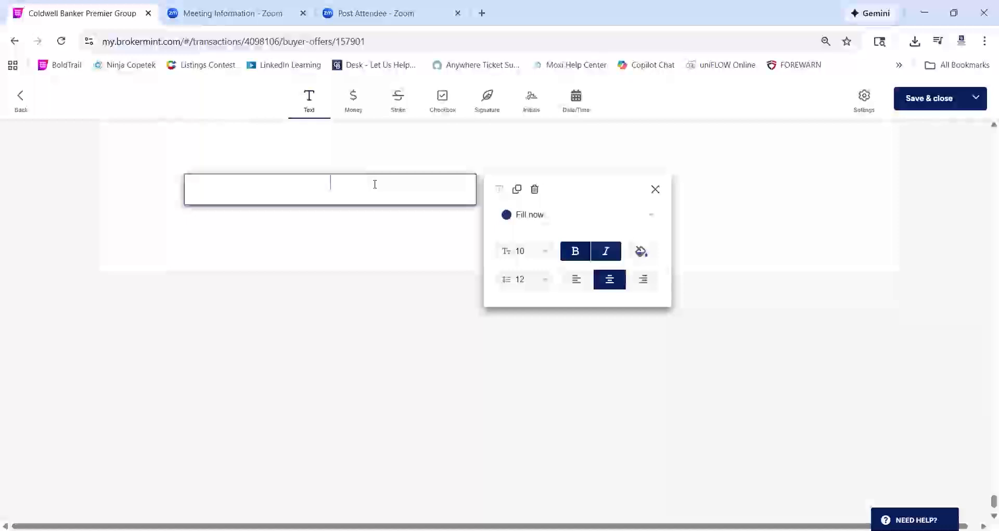
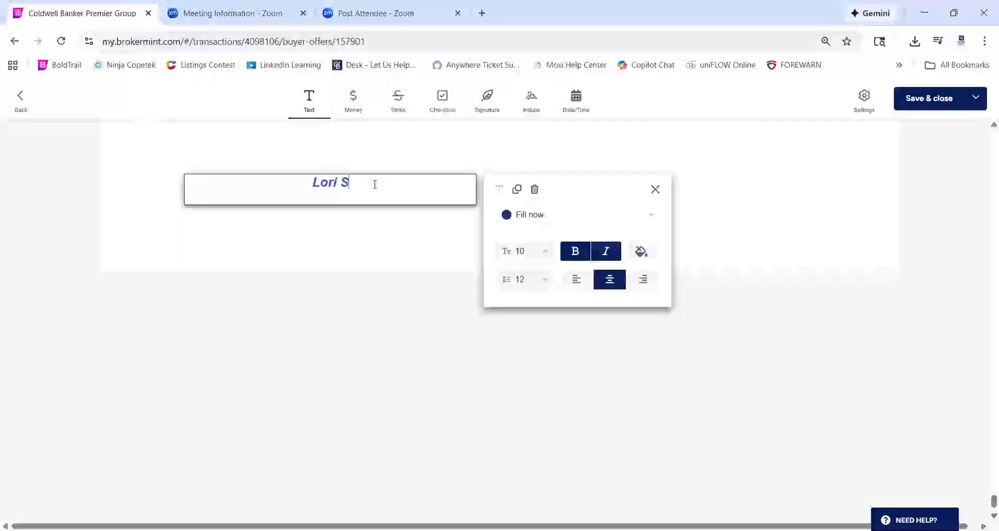
click(424, 141)
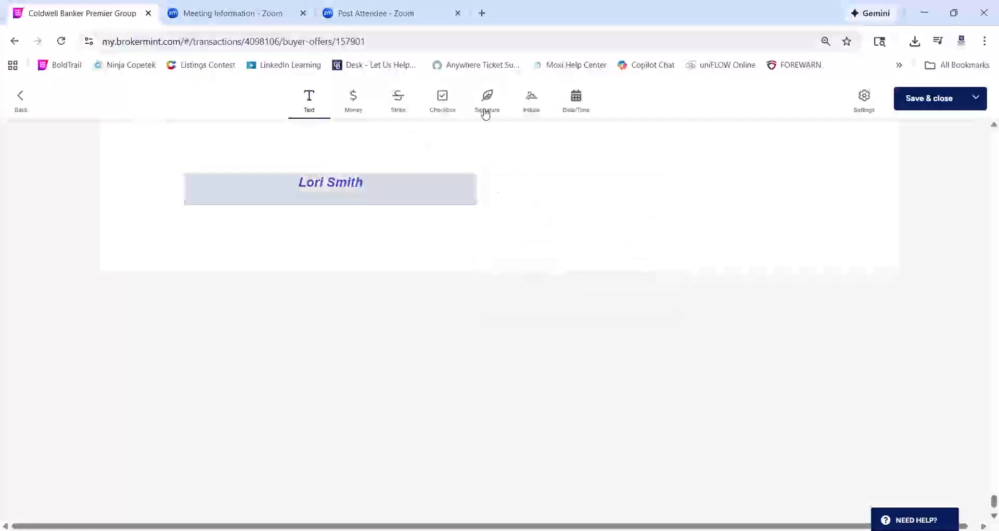
click(488, 102)
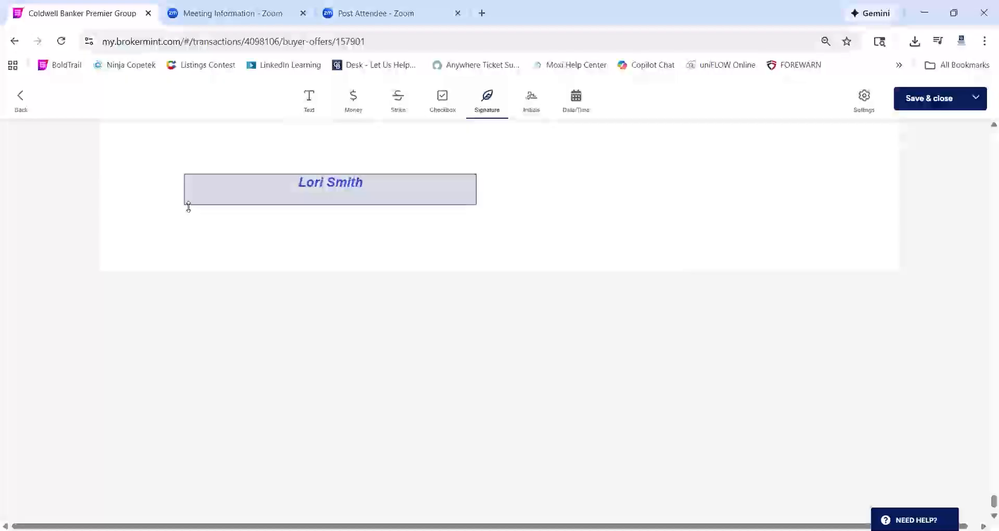
Place a Buyer signature field directly under the buyer name box on the final page
mouse_move(185, 210)
mouse_down()
mouse_move(482, 211)
mouse_move(488, 229)
mouse_up()
click(412, 222)
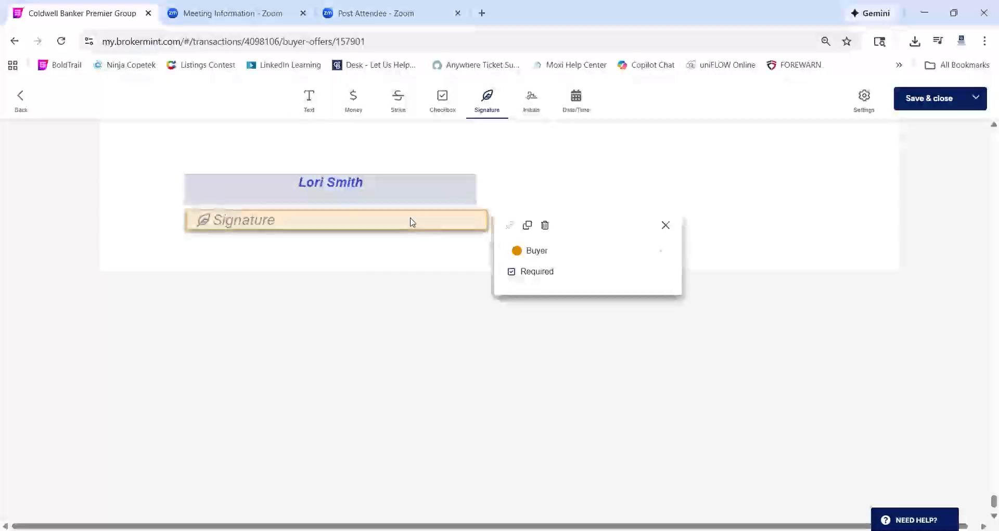
click(567, 260)
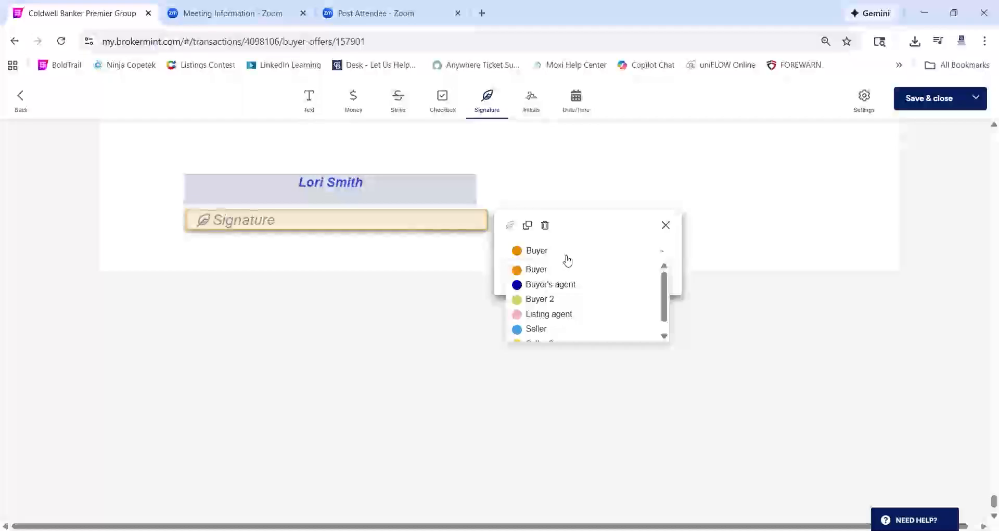
click(552, 269)
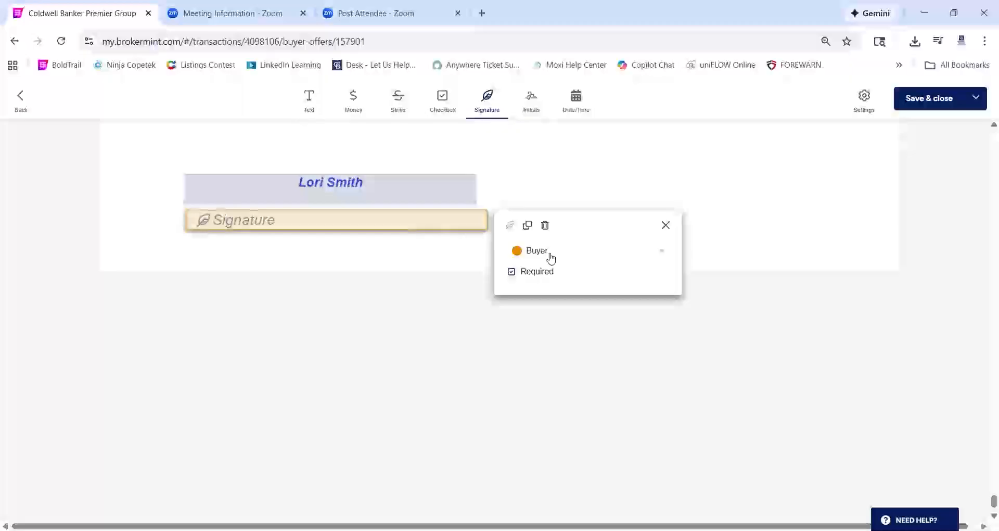
click(531, 99)
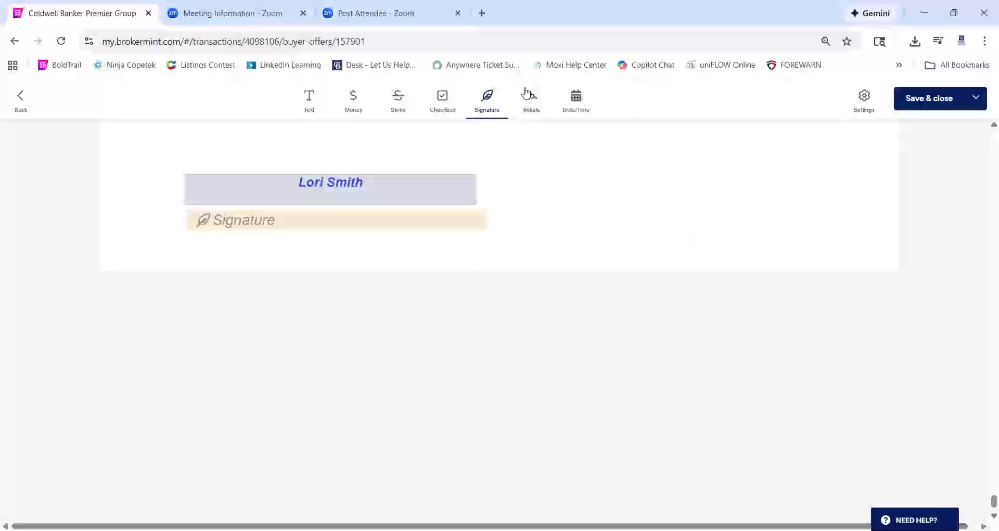
Add a small Buyer initials box beside the signature field, then show the Save & close options
drag(524, 177, 568, 221)
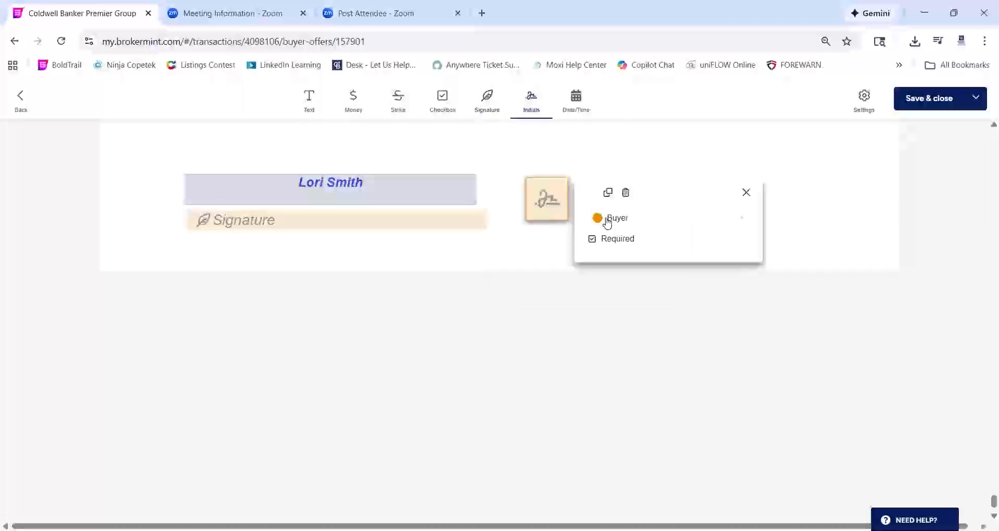
click(528, 132)
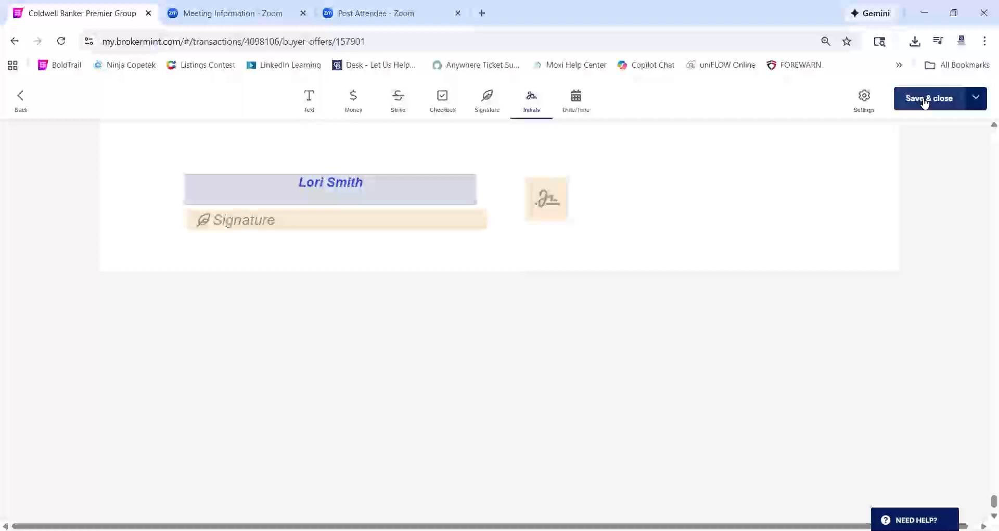
click(971, 103)
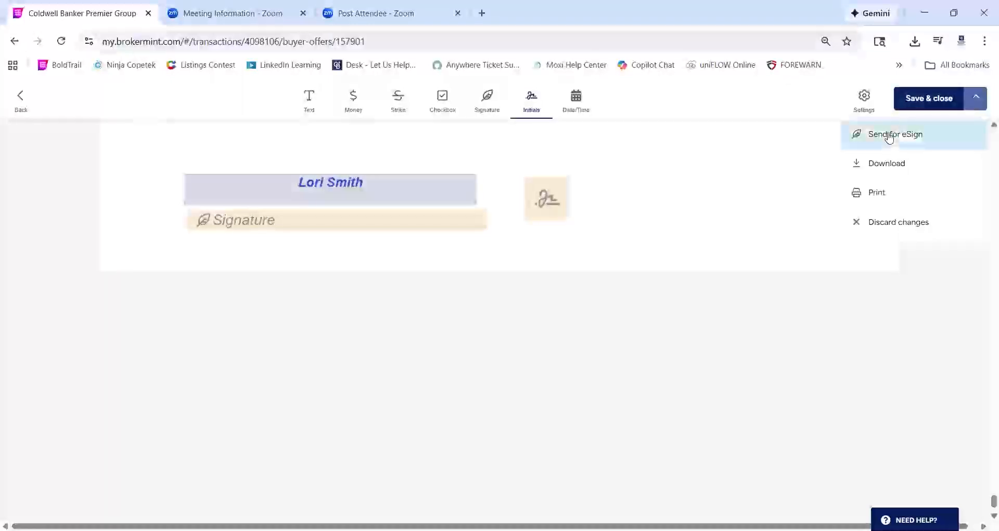